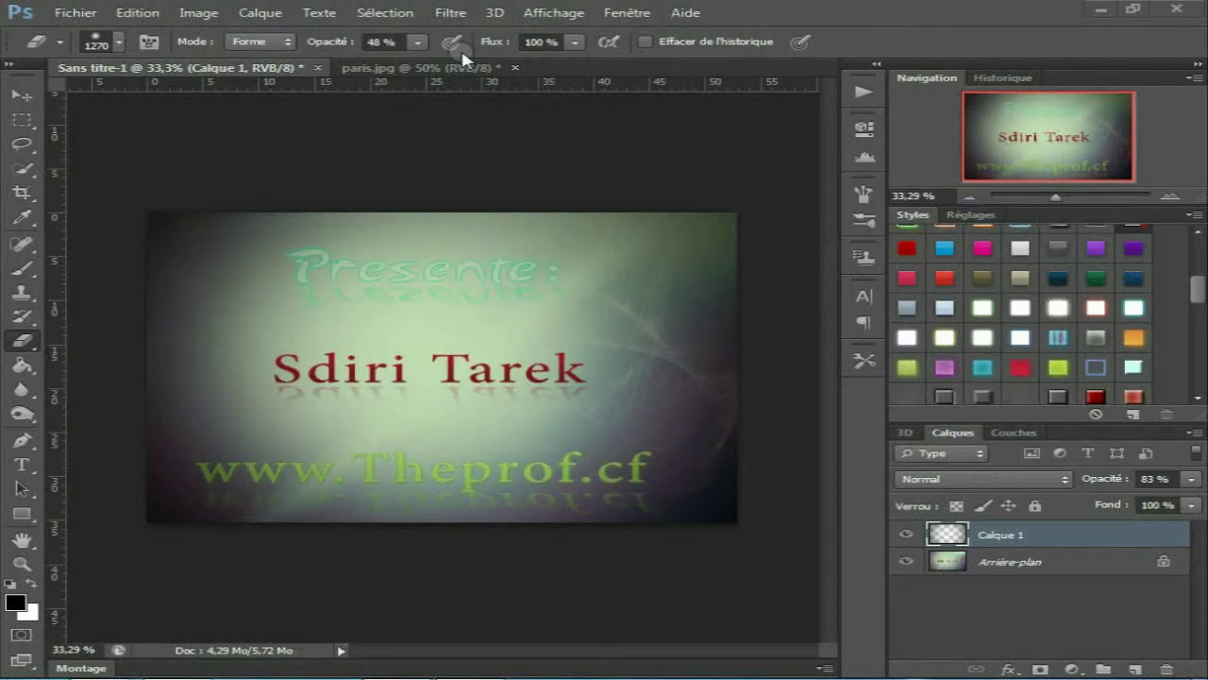
Step: Switch to paris.jpg and unlock its Arrière-plan layer into the editable layer Calque 0
left_click(465, 69)
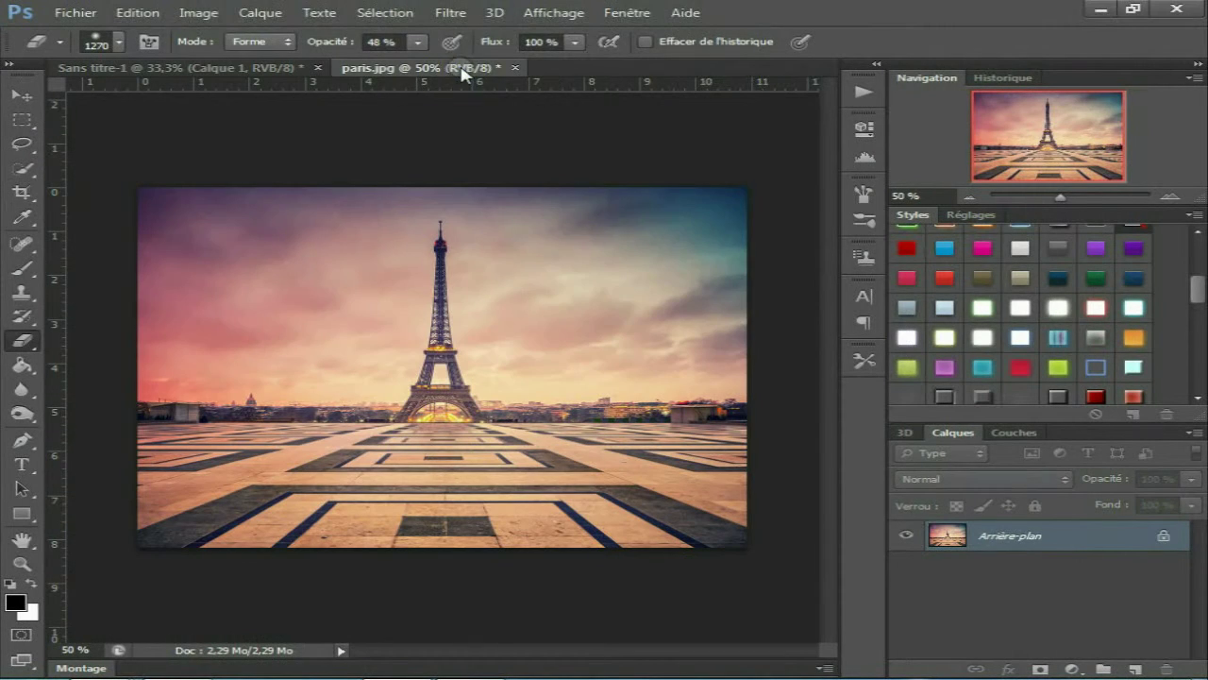
double_click(1102, 545)
right_click(355, 329)
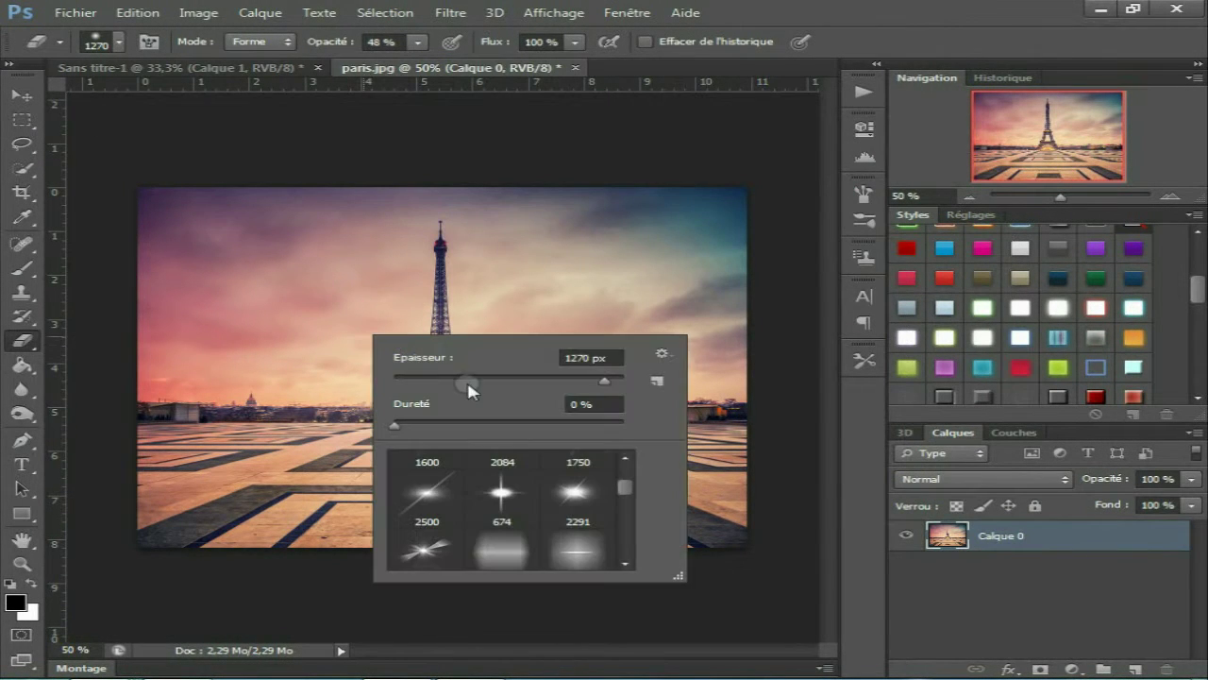
left_click(20, 513)
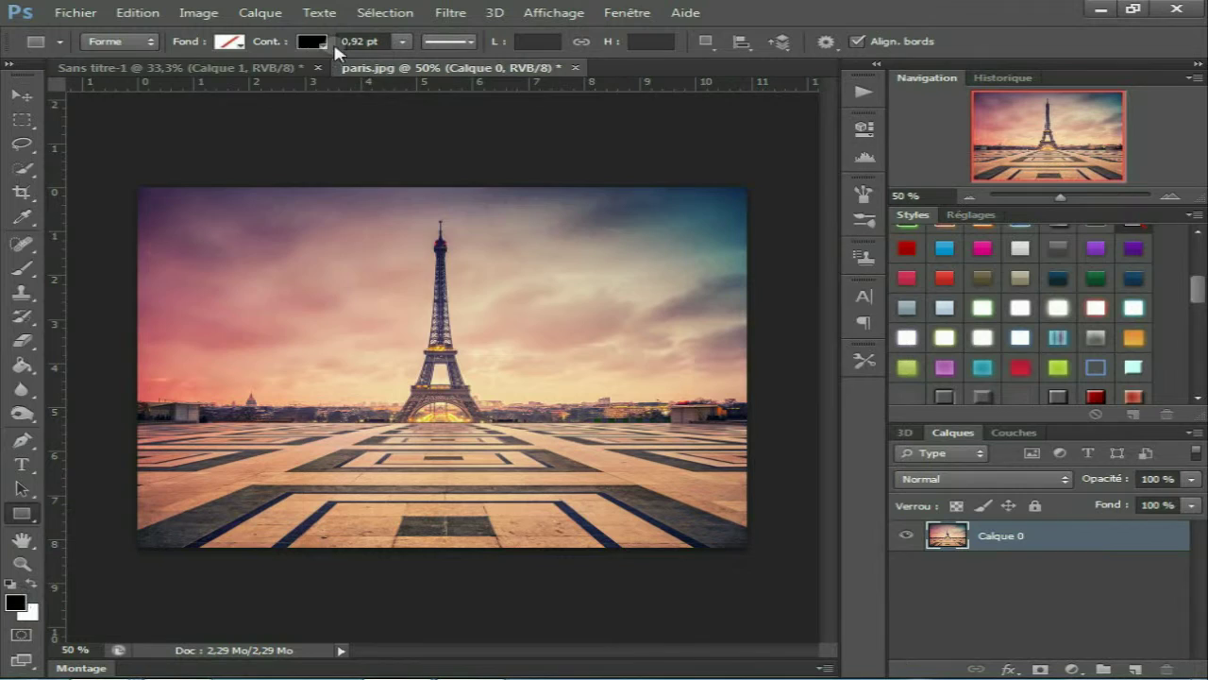
Step: Draw a white rectangle with no stroke over the centre of the photo
left_click(324, 45)
left_click(184, 81)
left_click(229, 43)
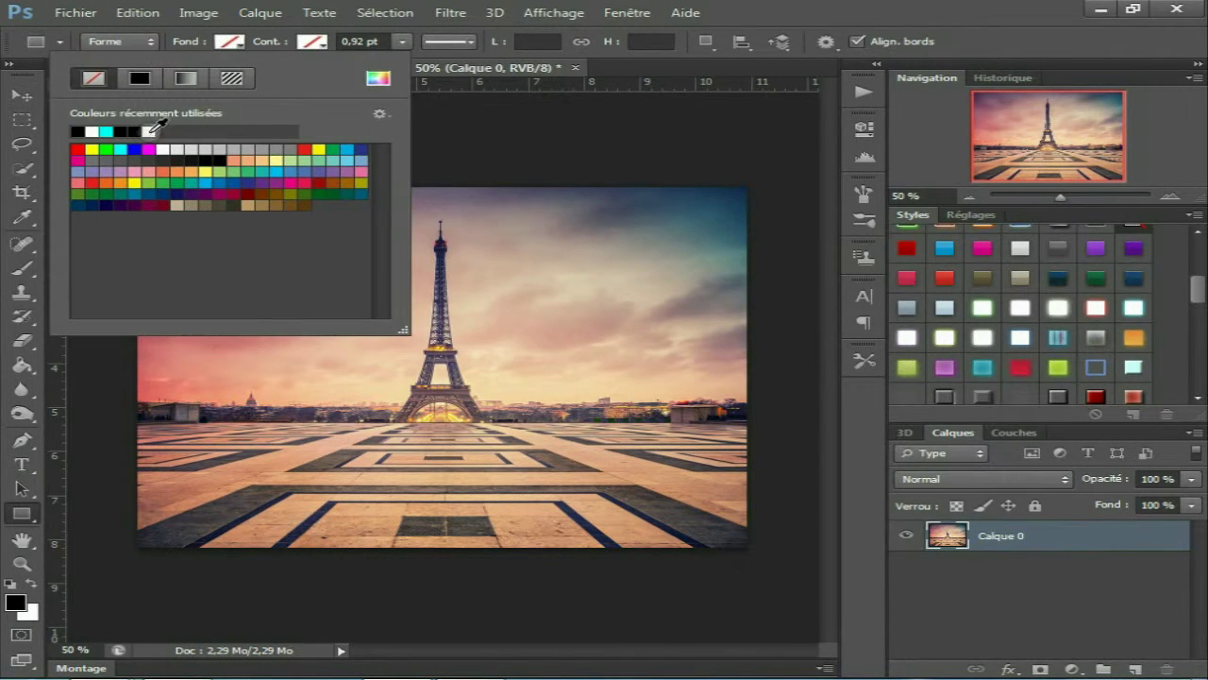
mouse_move(312, 282)
left_mouse_down()
mouse_move(377, 300)
mouse_move(493, 444)
left_mouse_up()
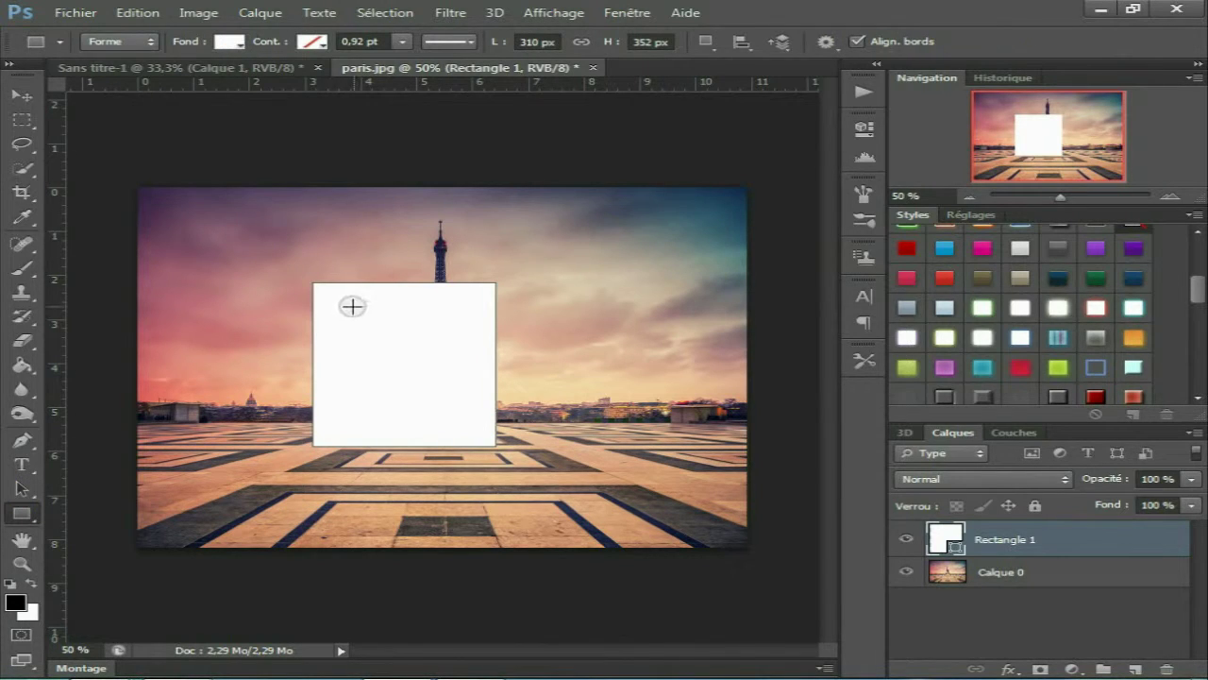
Step: Add a slightly smaller black rectangle inset near the top of the white frame
left_click_drag(320, 290, 461, 390)
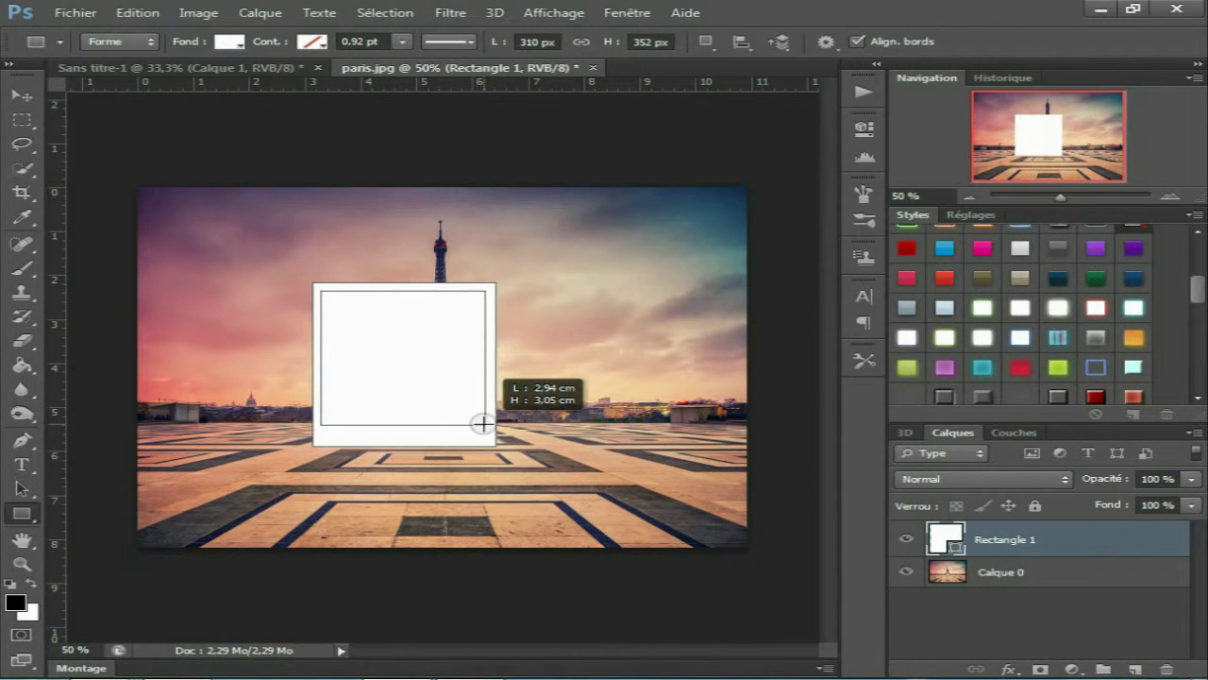
left_click_drag(484, 424, 484, 424)
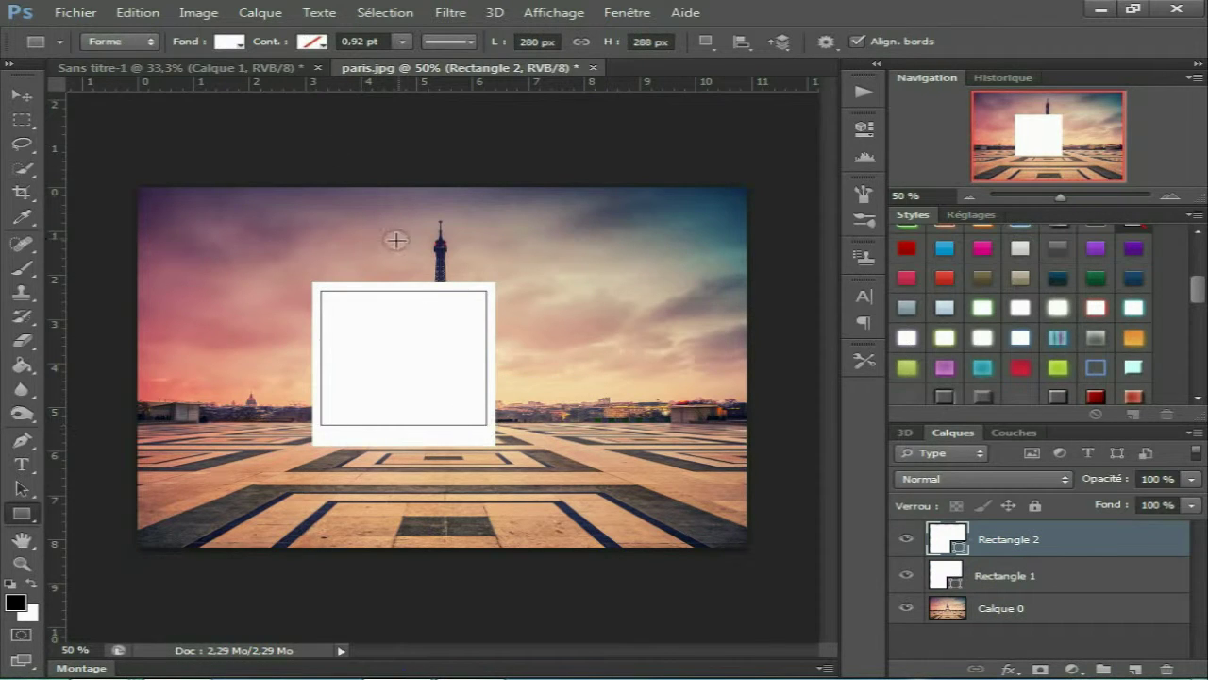
left_click(230, 42)
left_click(152, 131)
key("ctrl+t")
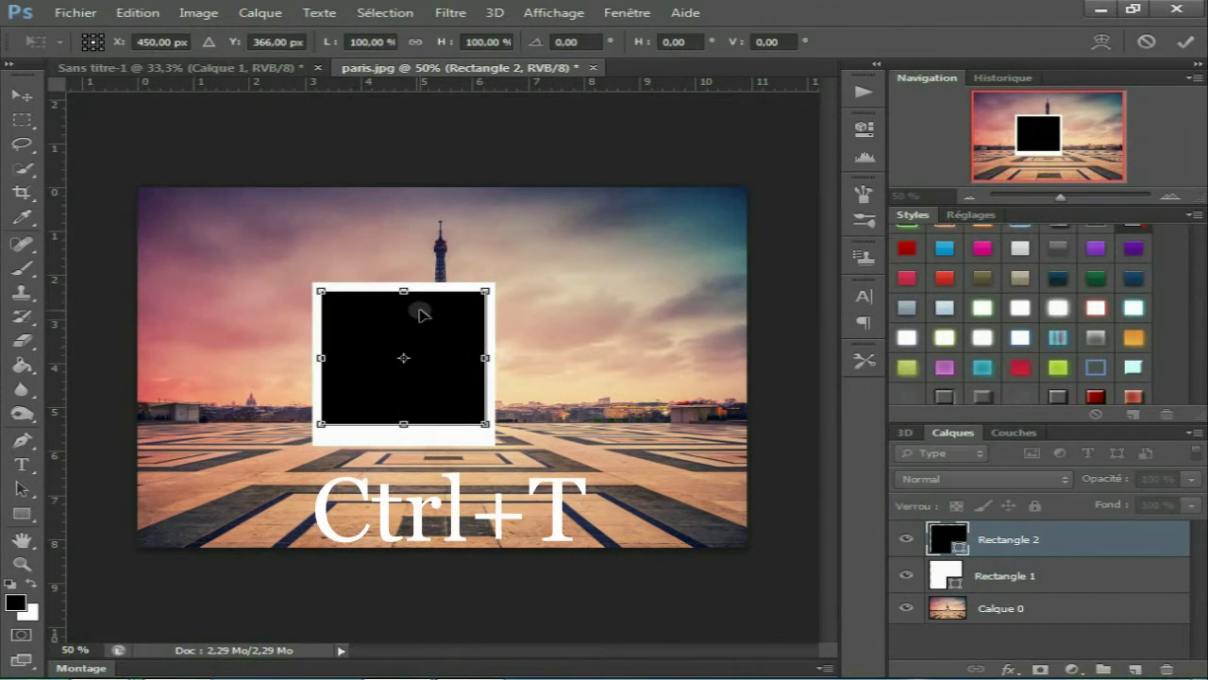
left_click_drag(484, 425, 482, 422)
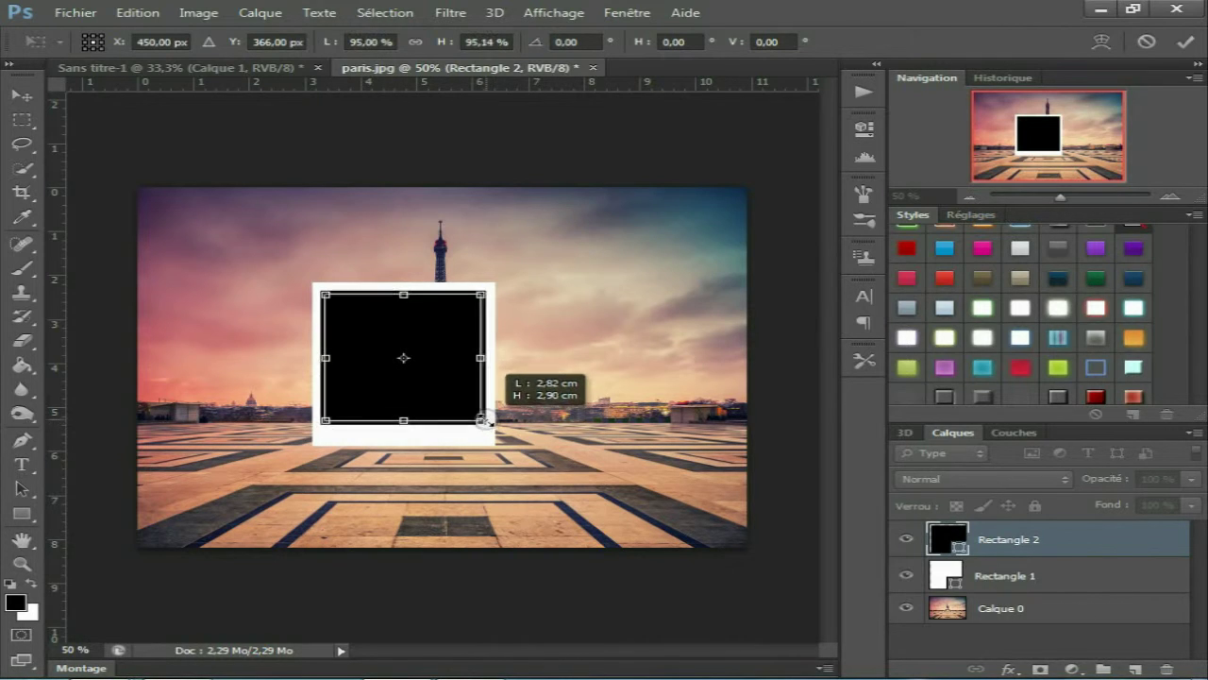
key("Return")
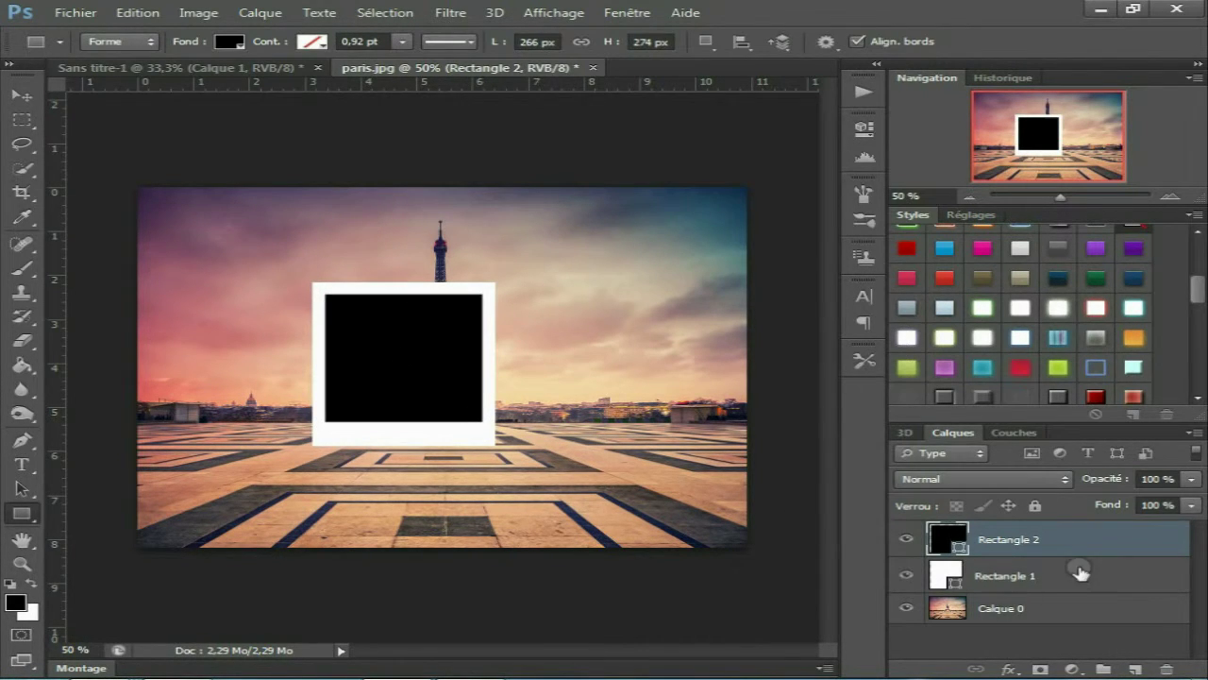
left_click(1079, 573, "shift")
Step: Scale down both frame rectangles to make the polaroid smaller
key("b")
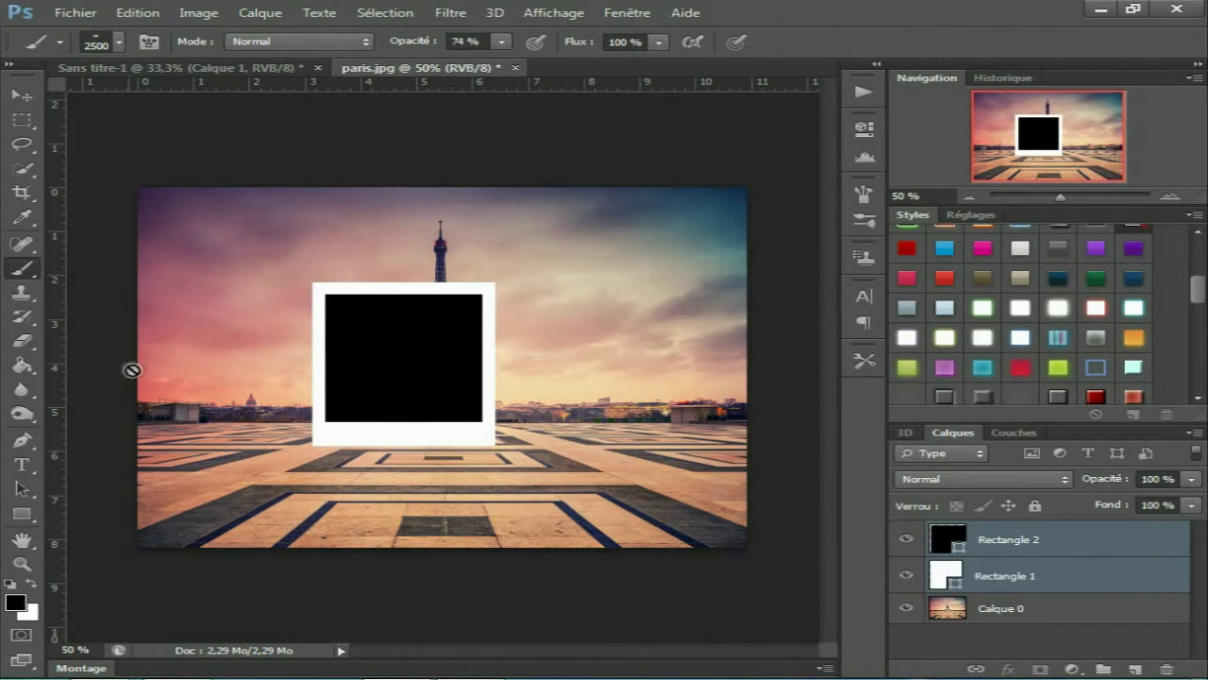
left_click(19, 96)
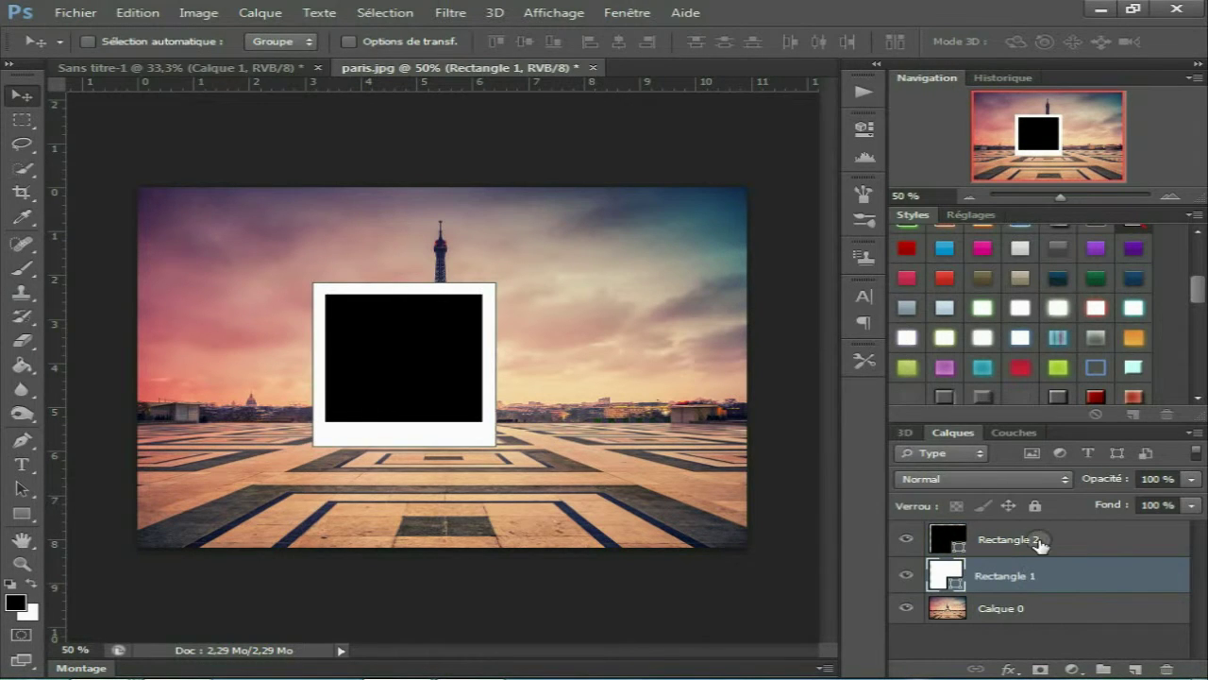
key("ctrl+t")
mouse_move(494, 444)
left_mouse_down()
mouse_move(479, 458)
mouse_move(490, 440)
mouse_move(474, 431)
left_mouse_up()
key("Return")
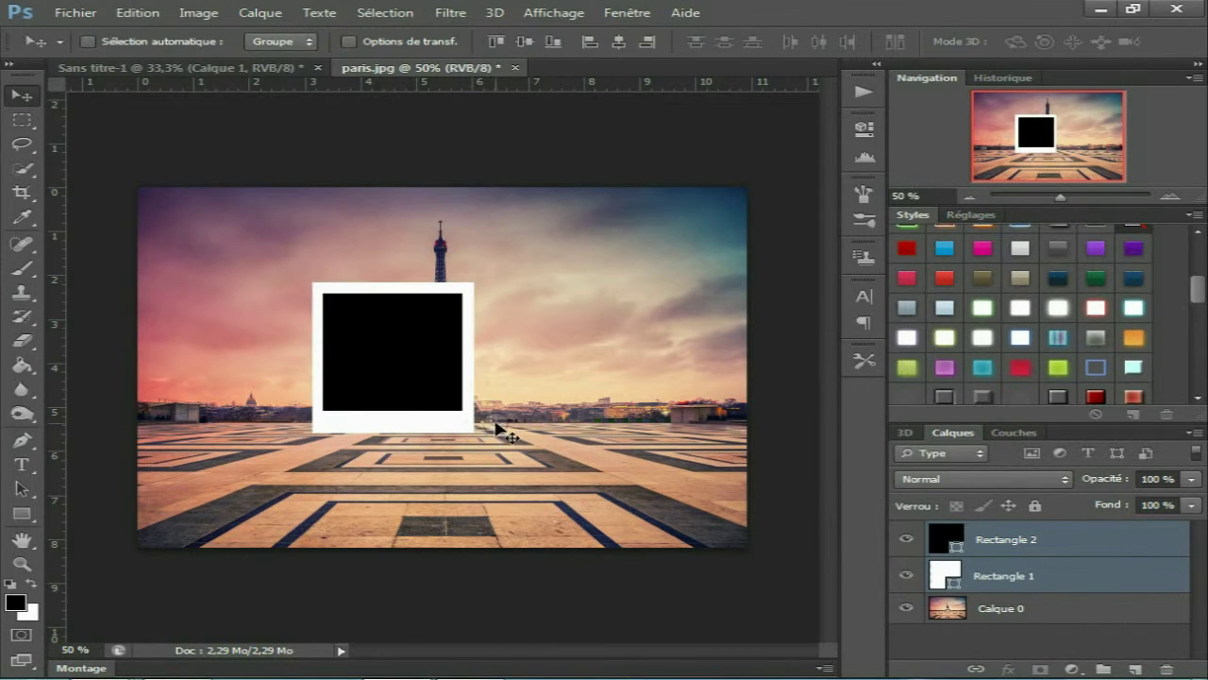
Step: Duplicate Calque 0, move the copy to the top, and clip it into the black square
left_click(1003, 608)
right_click(1002, 608)
left_click(661, 78)
key("Return")
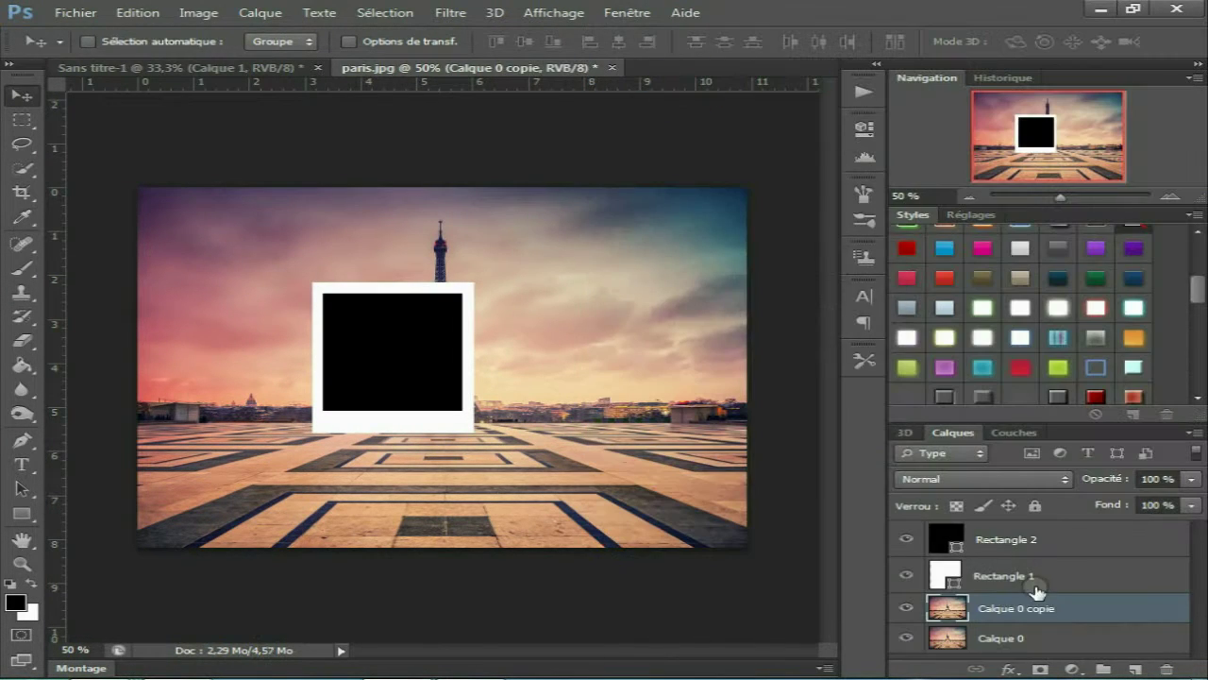
left_click_drag(1039, 532, 1039, 526)
right_click(1038, 526)
left_click(827, 505)
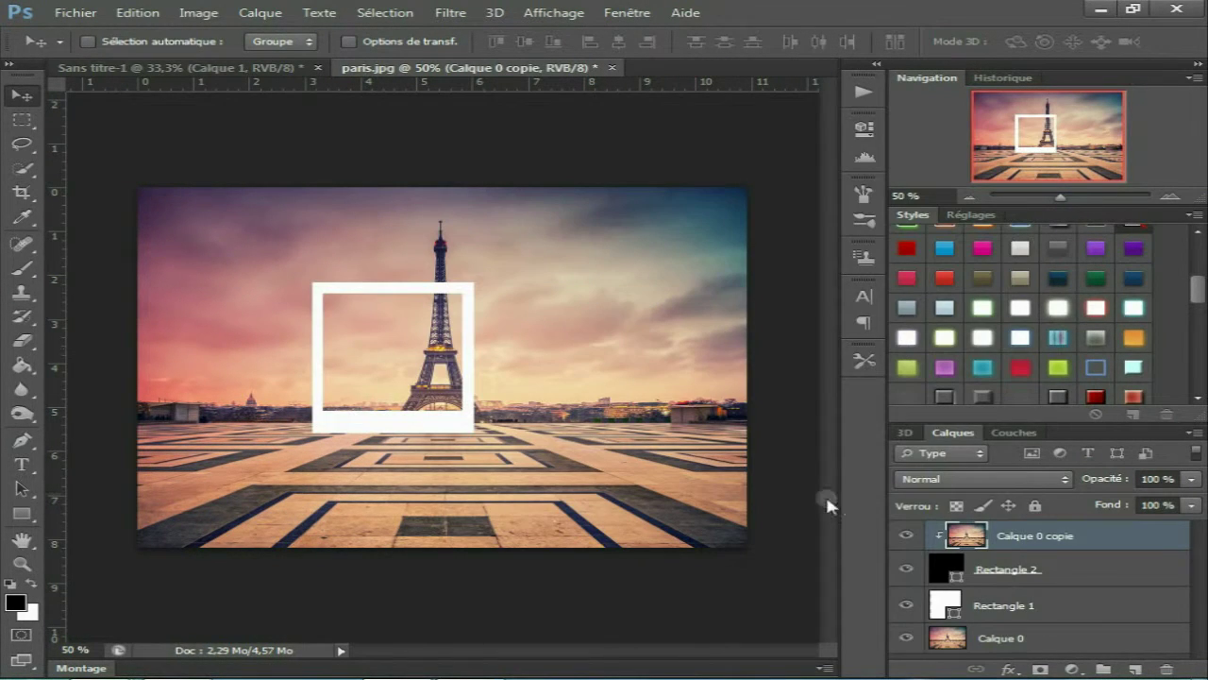
Step: Group the polaroid layers as Groupe 1 and select Rectangle 1 and Rectangle 2
left_click(1063, 607, "shift")
left_click_drag(1065, 572, 1103, 668)
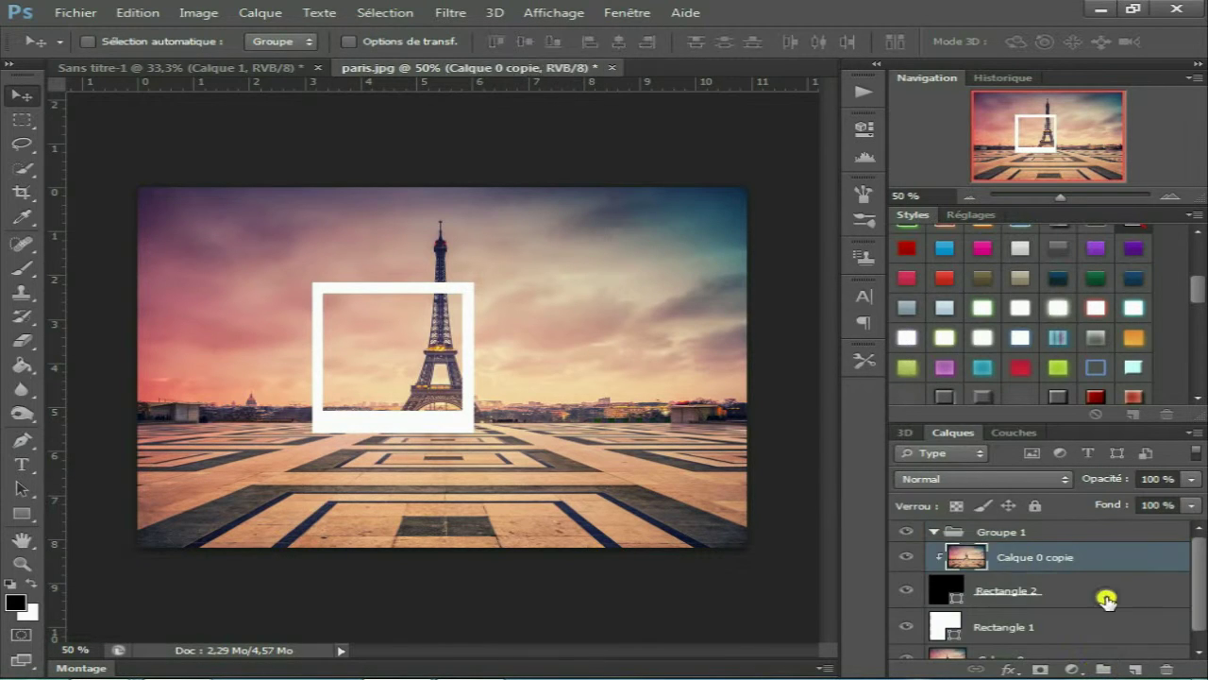
left_click(1063, 588)
left_click(1074, 627, "shift")
Step: Rotate the polaroid frame about -11° and hide the Calque 0 background photo
key("ctrl+t")
left_click_drag(526, 248, 772, 576)
key("Return")
left_click(906, 657)
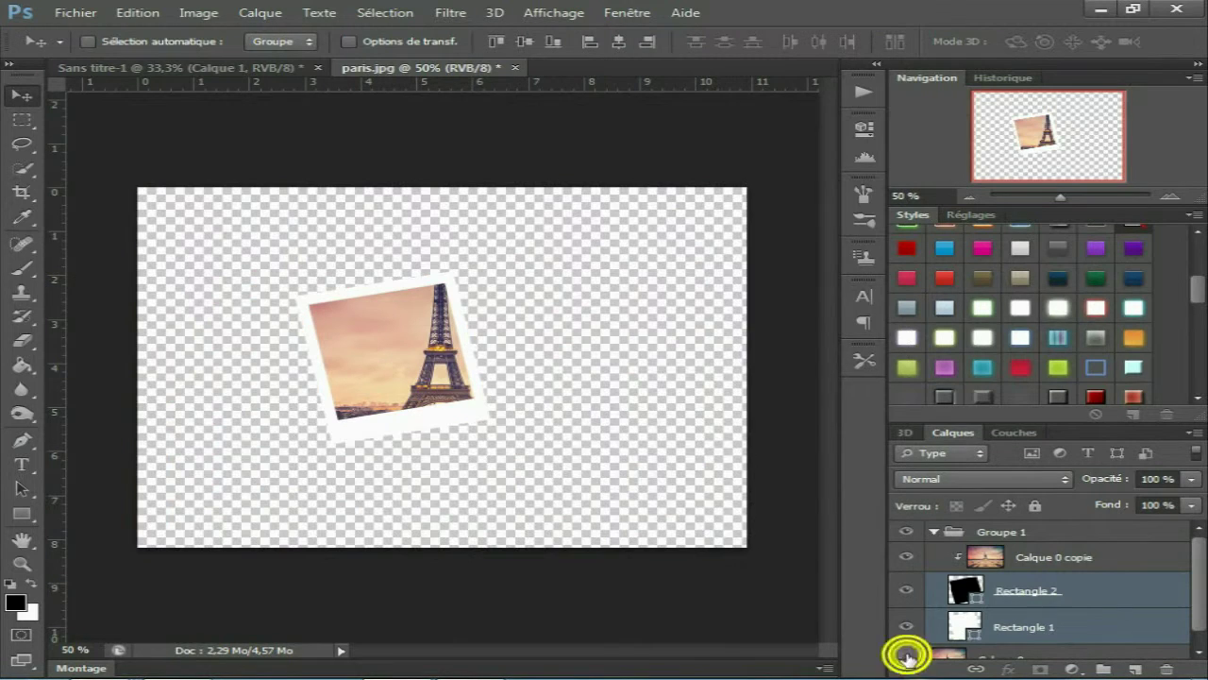
Step: Reposition the polaroid and re-tilt it to about -4.6°
left_click_drag(444, 391, 463, 404)
key("ctrl+t")
mouse_move(542, 293)
left_mouse_down()
mouse_move(554, 257)
mouse_move(485, 232)
left_mouse_up()
mouse_move(452, 308)
left_mouse_down()
mouse_move(467, 247)
mouse_move(461, 323)
left_mouse_up()
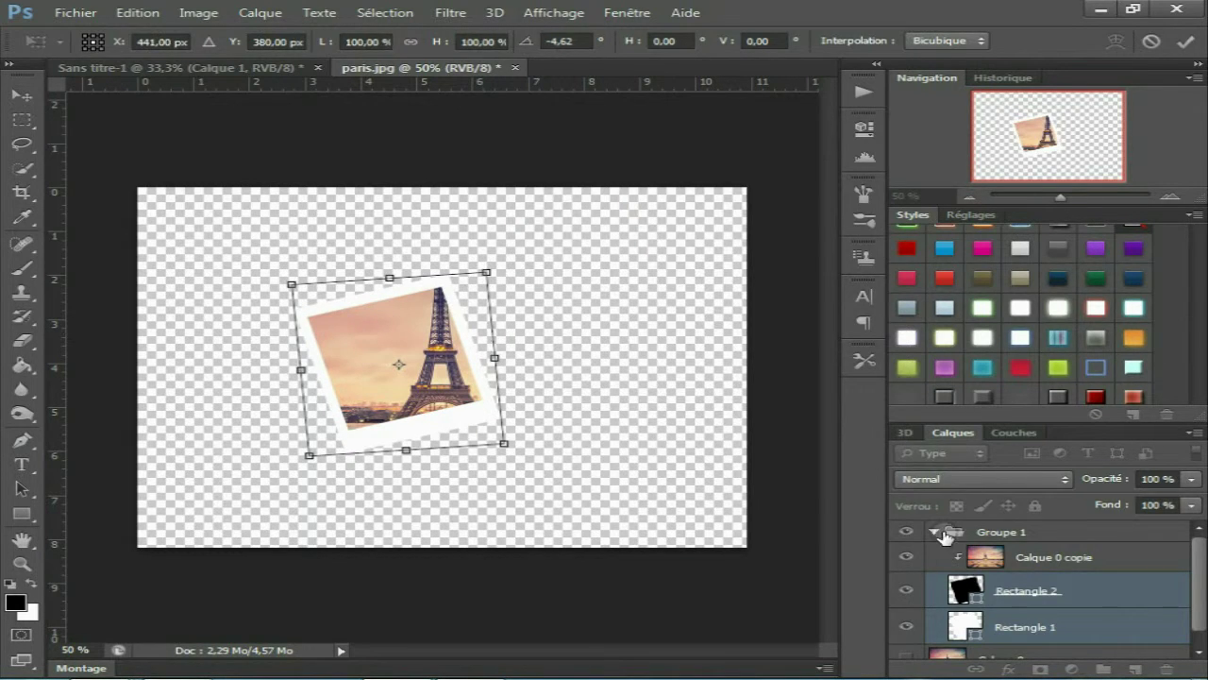
key("Return")
Step: Duplicate Groupe 1 as Groupe 1 copie
left_click(935, 532)
right_click(1001, 532)
left_click(914, 78)
key("Return")
Step: Move the copied polaroid to the right and rotate it to a shallow tilt
left_click(934, 532)
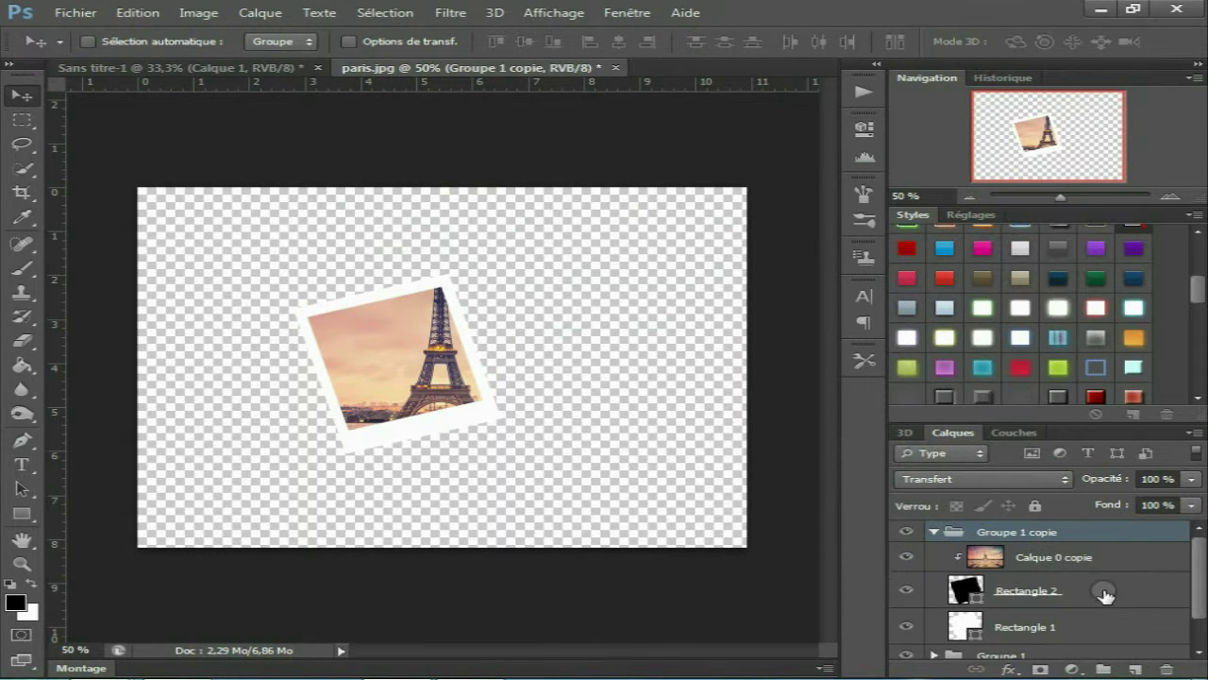
left_click(1104, 593)
left_click(1101, 629, "shift")
key("ctrl+t")
key("Escape")
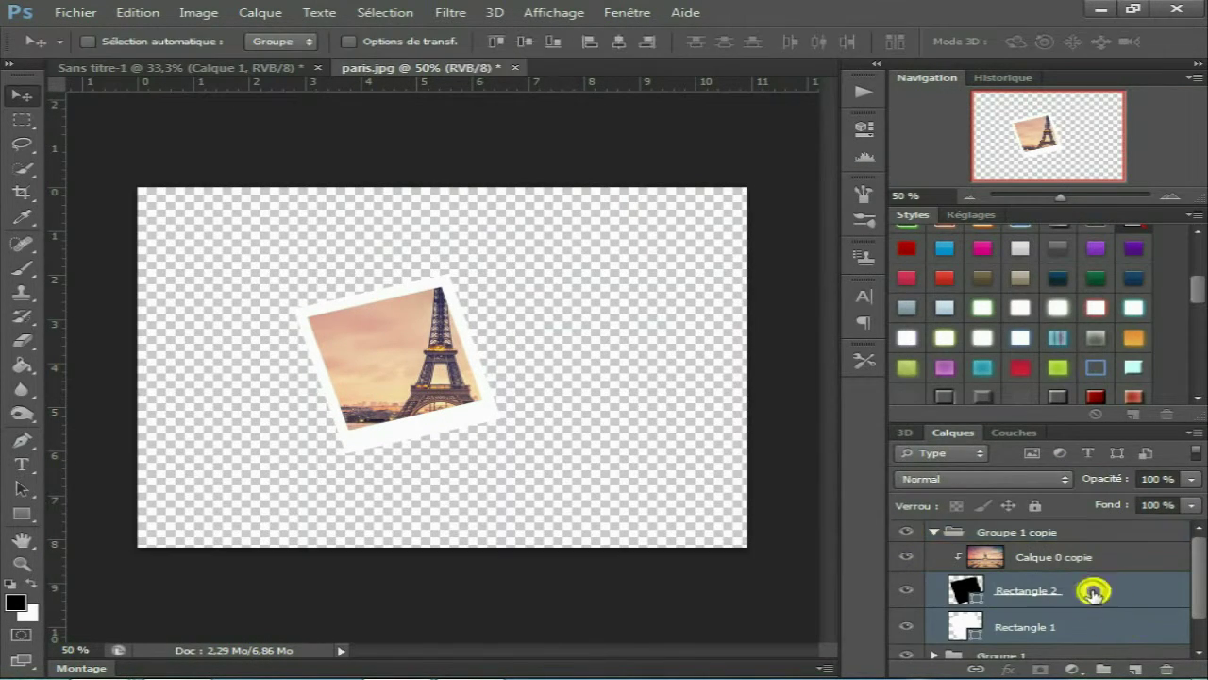
key("ctrl+t")
left_click_drag(464, 384, 563, 387)
mouse_move(609, 283)
left_mouse_down()
mouse_move(574, 248)
mouse_move(625, 282)
left_mouse_up()
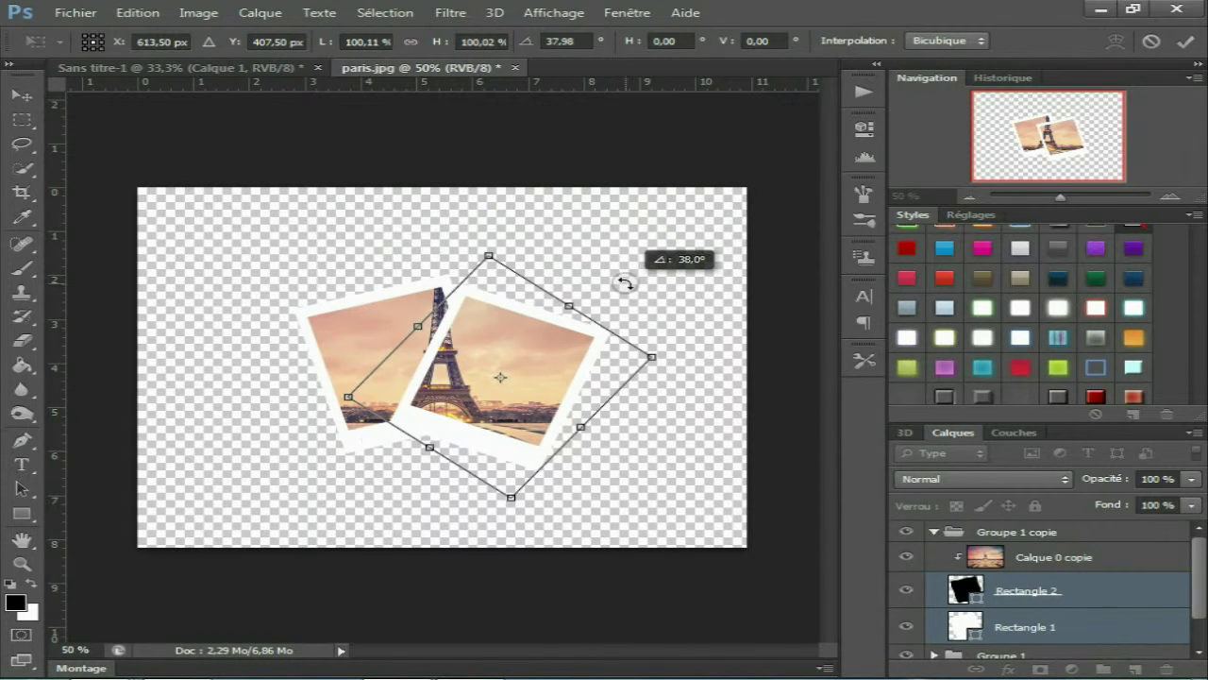
left_click_drag(557, 329, 551, 309)
key("Return")
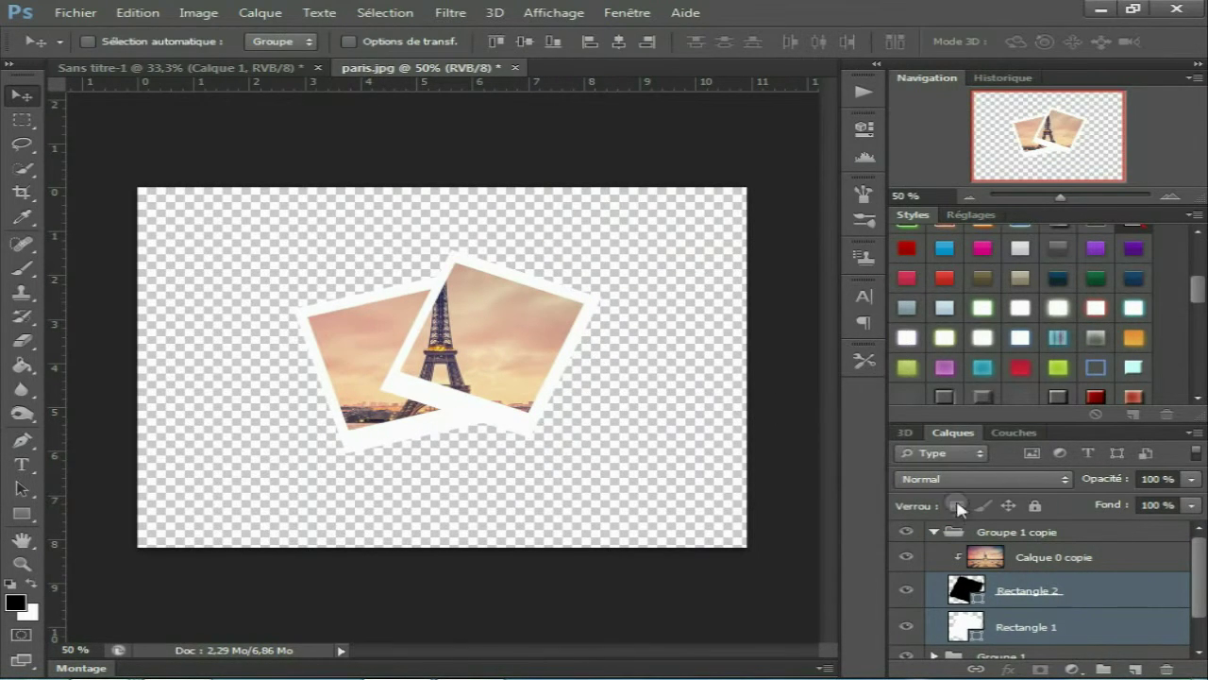
Step: Duplicate the polaroid group again and tilt the new copy right of the Eiffel frame
right_click(981, 536)
left_click(857, 81)
key("Return")
left_click_drag(1079, 423, 1074, 321)
key("ctrl+t")
mouse_move(513, 345)
left_mouse_down()
mouse_move(472, 427)
mouse_move(363, 434)
left_mouse_up()
left_click_drag(440, 268, 401, 238)
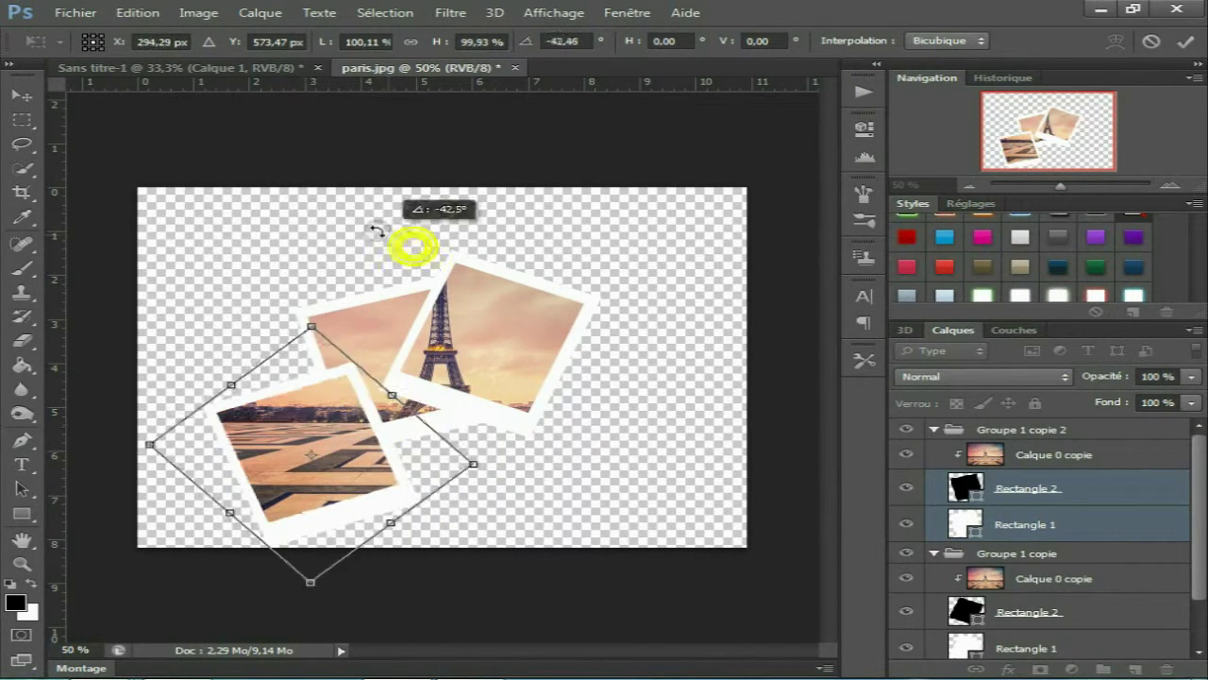
mouse_move(348, 436)
left_mouse_down()
mouse_move(374, 447)
mouse_move(614, 351)
left_mouse_up()
mouse_move(575, 237)
left_mouse_down()
mouse_move(736, 350)
mouse_move(656, 316)
mouse_move(655, 381)
mouse_move(486, 418)
mouse_move(452, 455)
left_mouse_up()
Step: Apply the transform and duplicate the group as Groupe 1 copie 3
key("Return")
right_click(1040, 430)
left_click(801, 243)
key("Return")
left_click(1138, 490)
left_click(1137, 524, "shift")
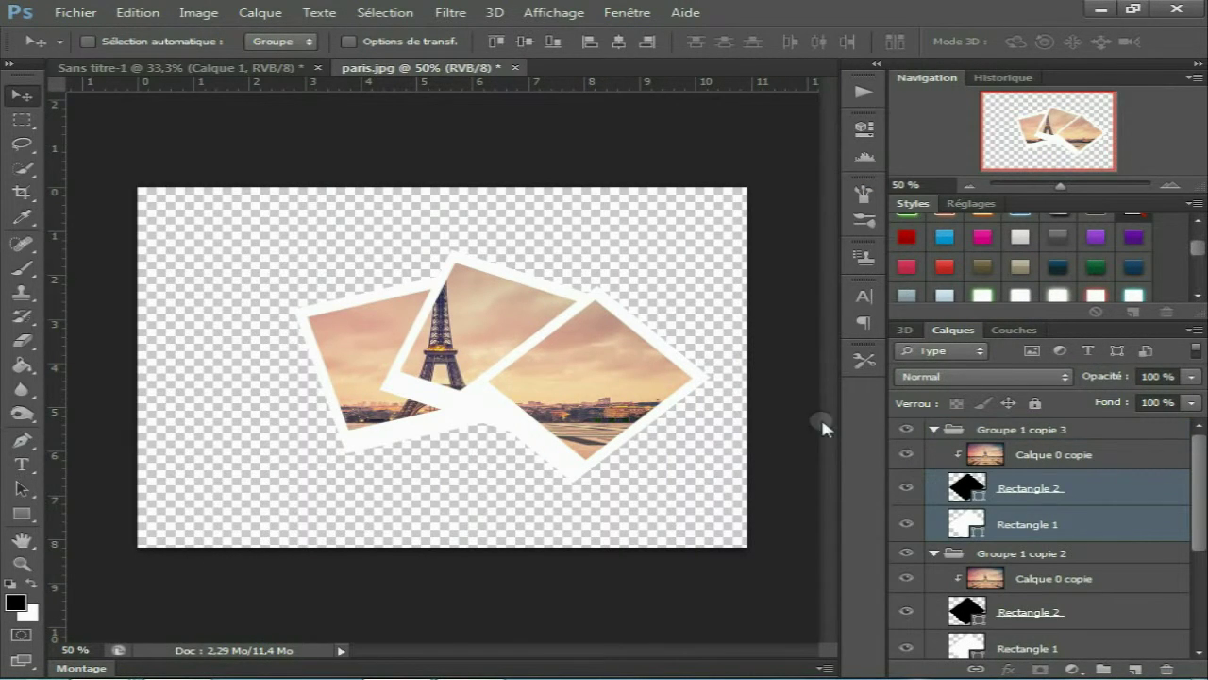
Step: Place the Groupe 1 copie 3 polaroid at lower centre, nearly upright, framing the tower's base
left_click_drag(529, 444, 499, 459)
key("ctrl+t")
left_click_drag(563, 300, 407, 253)
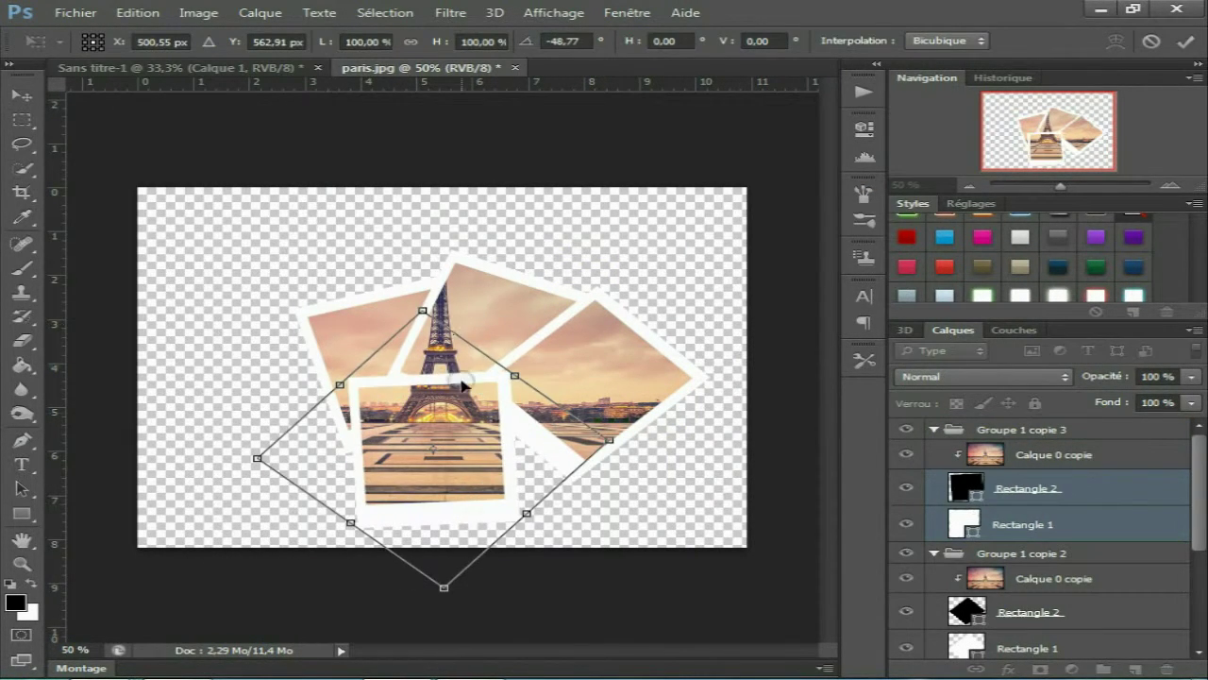
left_click_drag(451, 429, 464, 408)
left_click_drag(526, 296, 472, 271)
left_click_drag(469, 351, 477, 351)
key("Return")
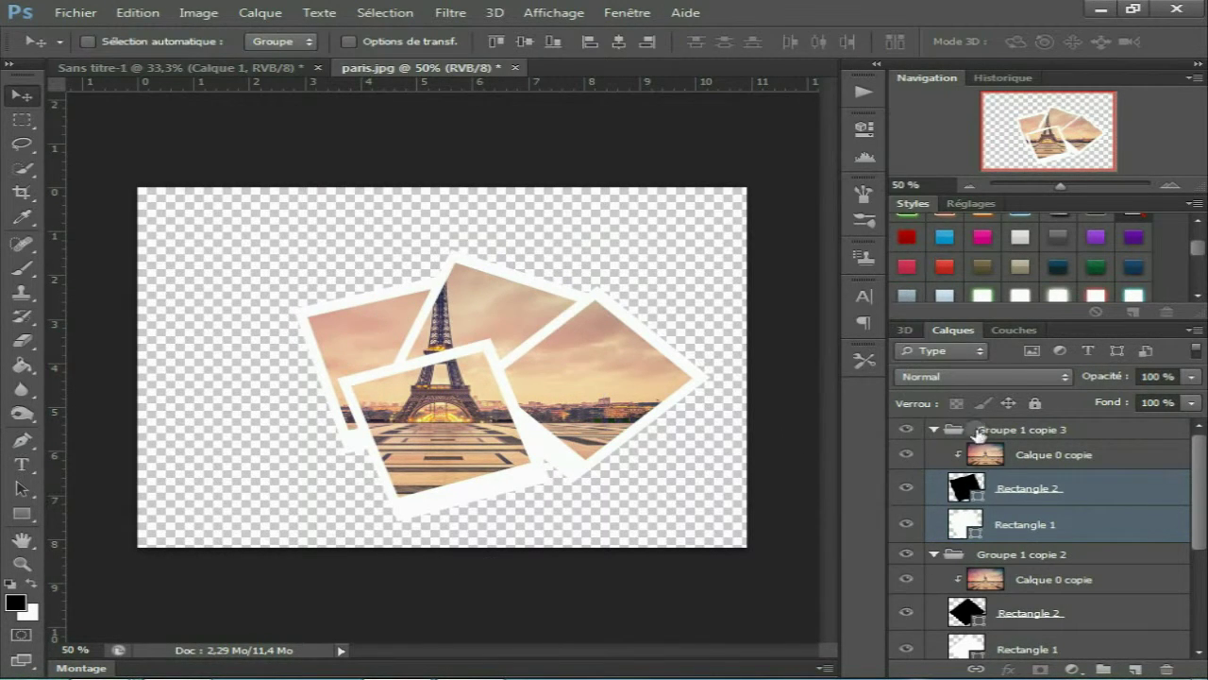
Step: Duplicate the group as Groupe 1 copie 4 and move it to the top over the spire
right_click(1001, 429)
left_click(660, 230)
key("Return")
left_click(1125, 483)
left_click(1126, 519, "shift")
mouse_move(486, 456)
left_mouse_down()
mouse_move(350, 491)
mouse_move(459, 283)
mouse_move(395, 292)
mouse_move(461, 302)
left_mouse_up()
Step: Move Groupe 1 copie 4 down just above Groupe 1, behind the other polaroids
left_click(1094, 439)
scroll(1085, 614, "down", 3)
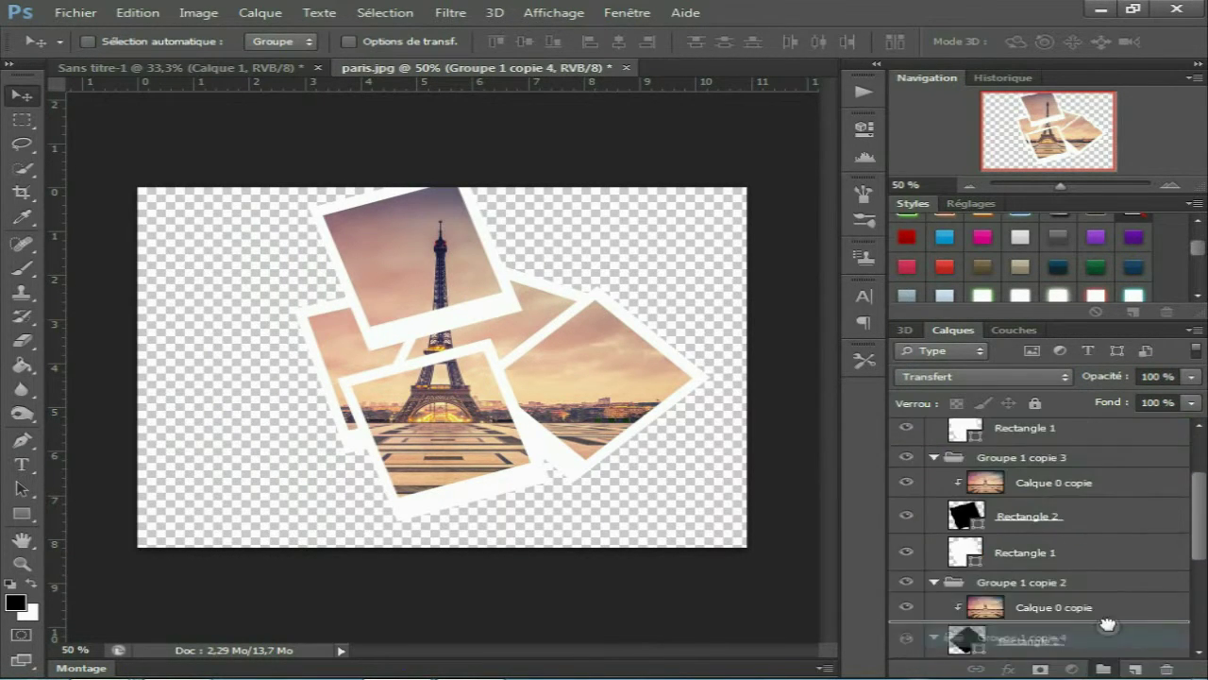
scroll(1105, 651, "down", 2)
left_click_drag(1113, 611, 1113, 614)
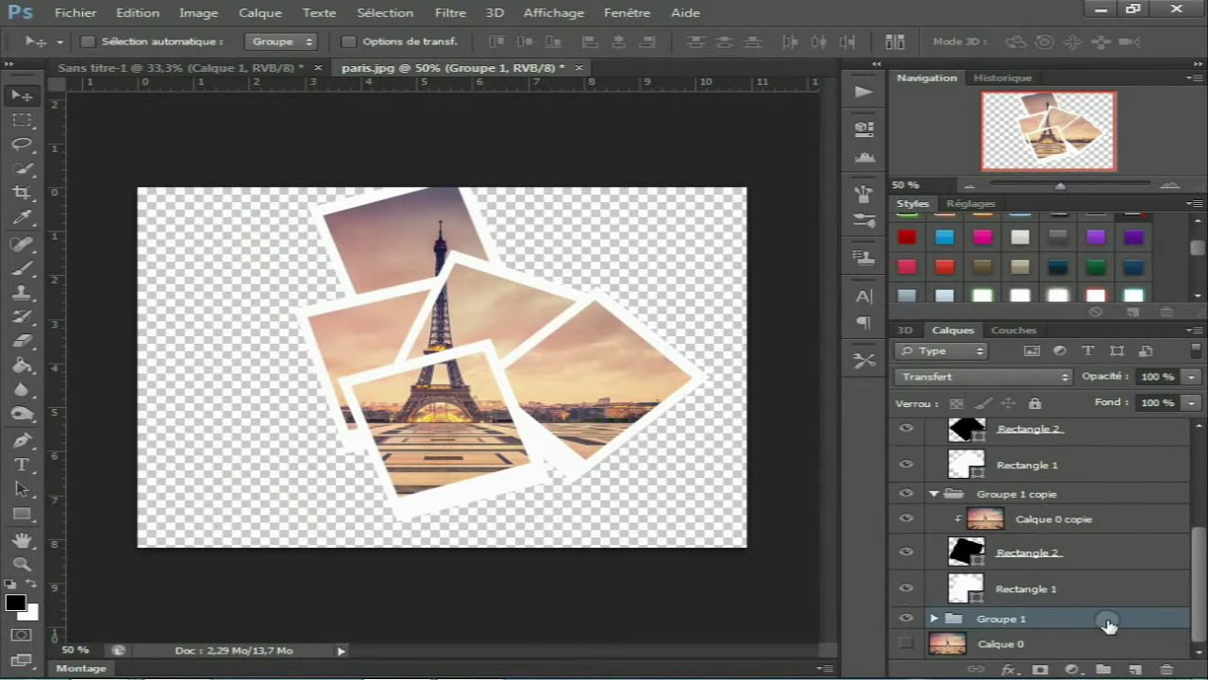
left_click_drag(1196, 566, 1195, 585)
Step: Duplicate Groupe 1 as Groupe 1 copie 5, placed at top-left and rotated about -26°
right_click(1069, 619)
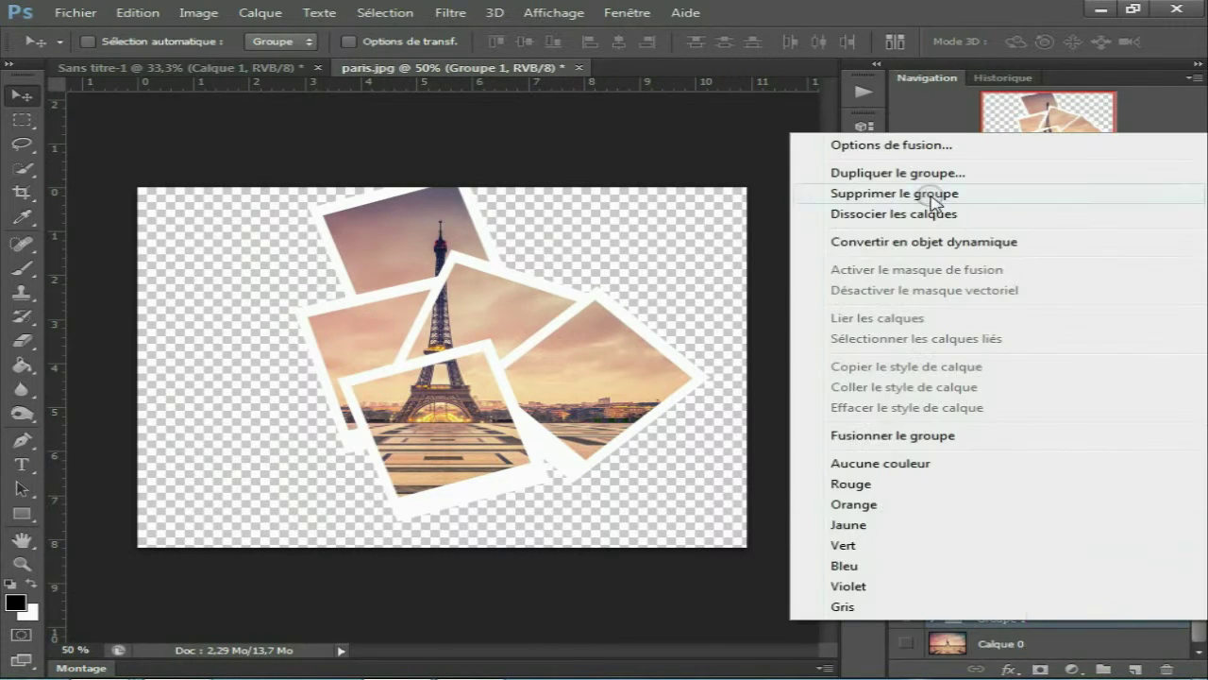
left_click(929, 173)
key("Return")
scroll(1024, 623, "down", 2)
left_click(1029, 612)
left_click(1030, 648, "shift")
mouse_move(524, 251)
left_mouse_down()
mouse_move(160, 333)
mouse_move(363, 318)
left_mouse_up()
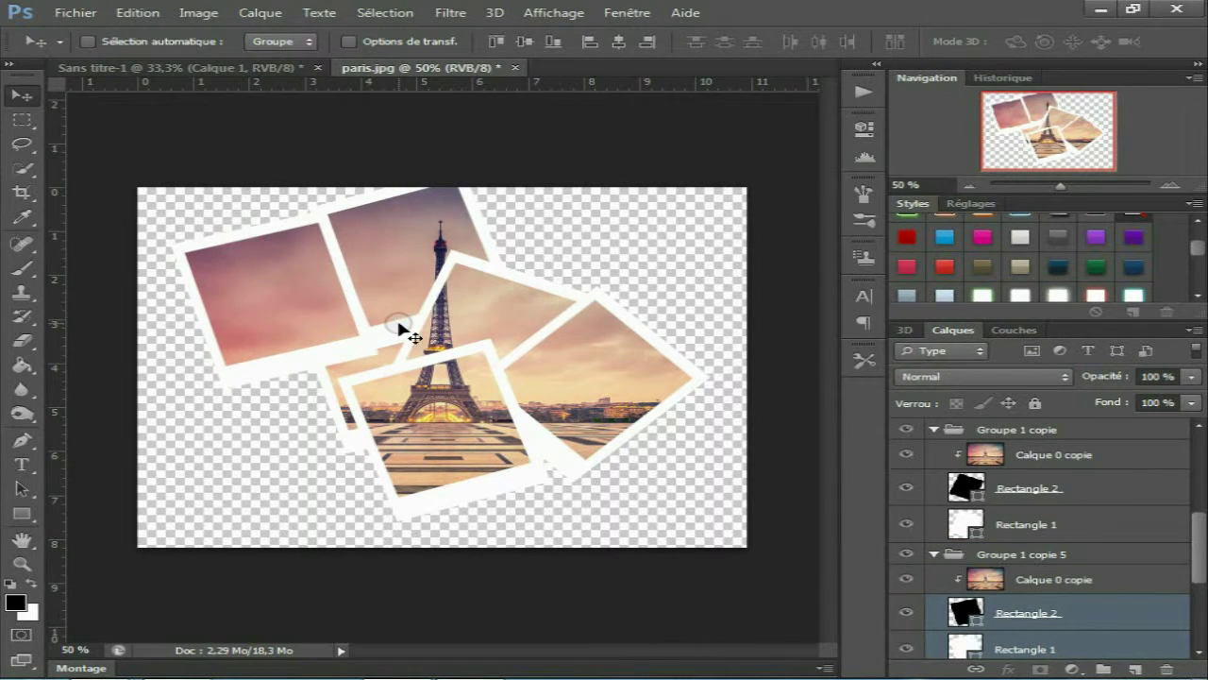
key("ctrl+t")
left_click_drag(309, 201, 261, 195)
left_click_drag(284, 273, 337, 251)
key("Return")
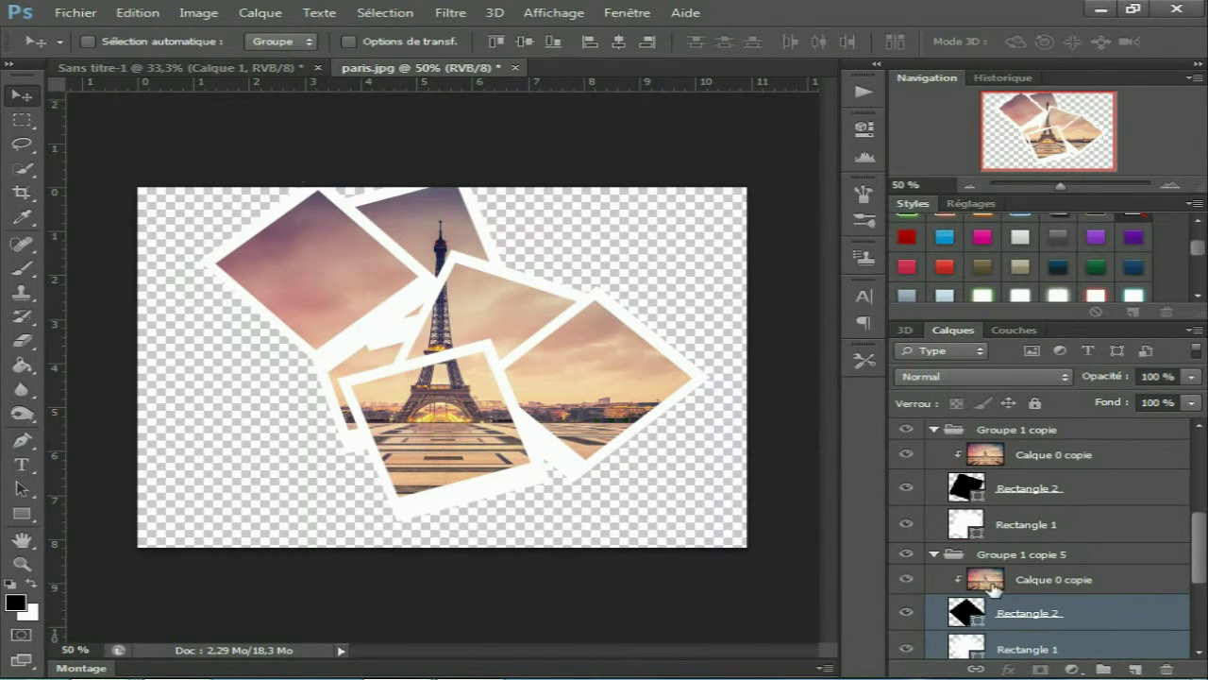
Step: Duplicate Groupe 1 as Groupe 1 copie 6, placed at upper right with about 30° tilt
left_click(1025, 554)
scroll(1026, 558, "down", 3)
scroll(1038, 566, "down", 3)
left_click(1046, 618)
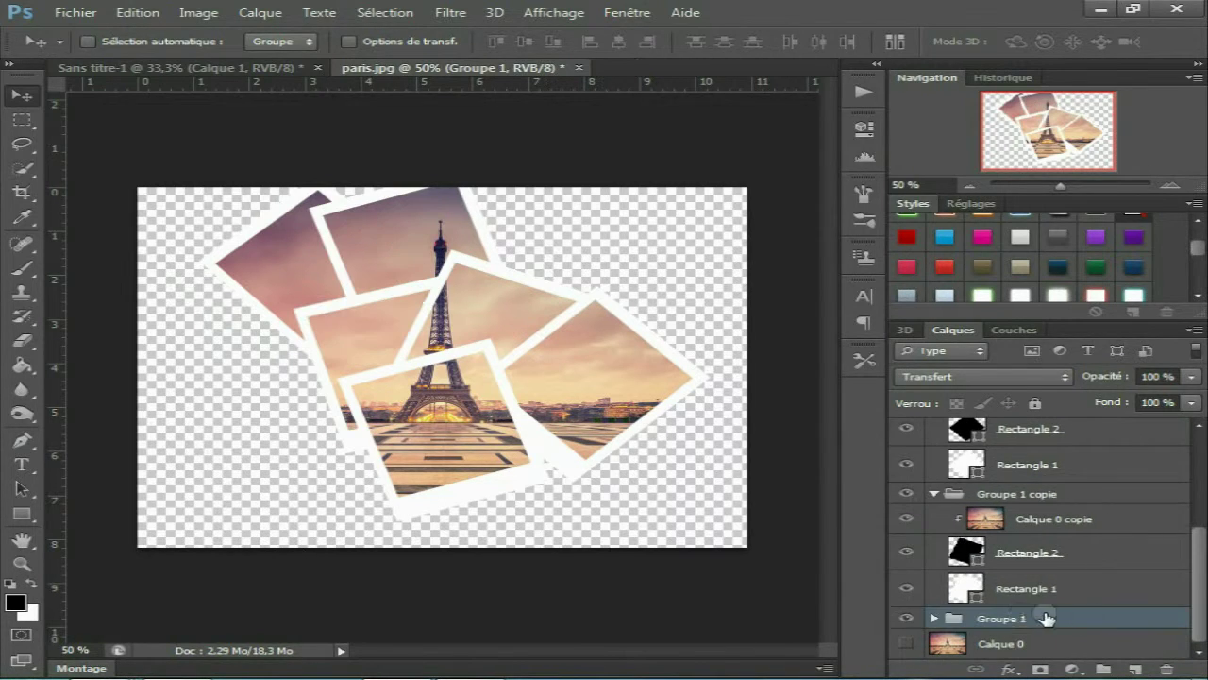
right_click(1025, 620)
left_click(942, 180)
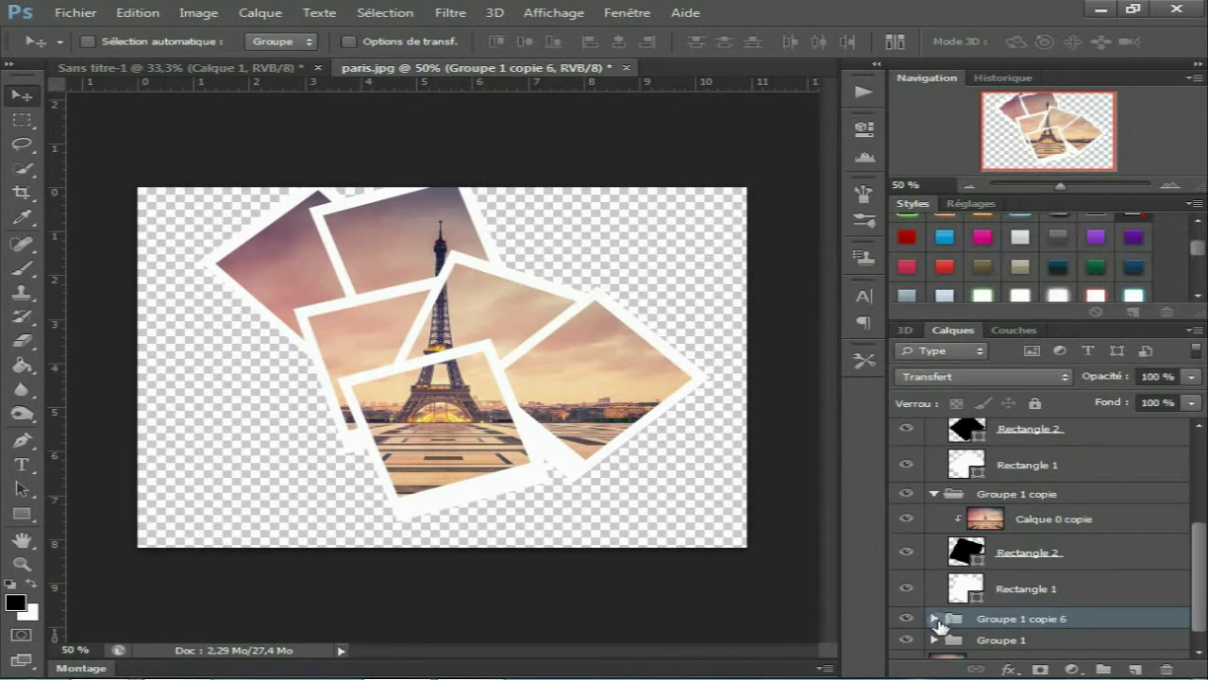
scroll(1093, 633, "down", 3)
left_click(1095, 581)
left_click(1100, 548, "shift")
key("ctrl+t")
mouse_move(451, 300)
left_mouse_down()
mouse_move(317, 328)
mouse_move(618, 210)
left_mouse_up()
mouse_move(607, 157)
left_mouse_down()
mouse_move(715, 195)
mouse_move(642, 243)
mouse_move(638, 137)
mouse_move(627, 145)
left_mouse_up()
left_click_drag(588, 235, 592, 242)
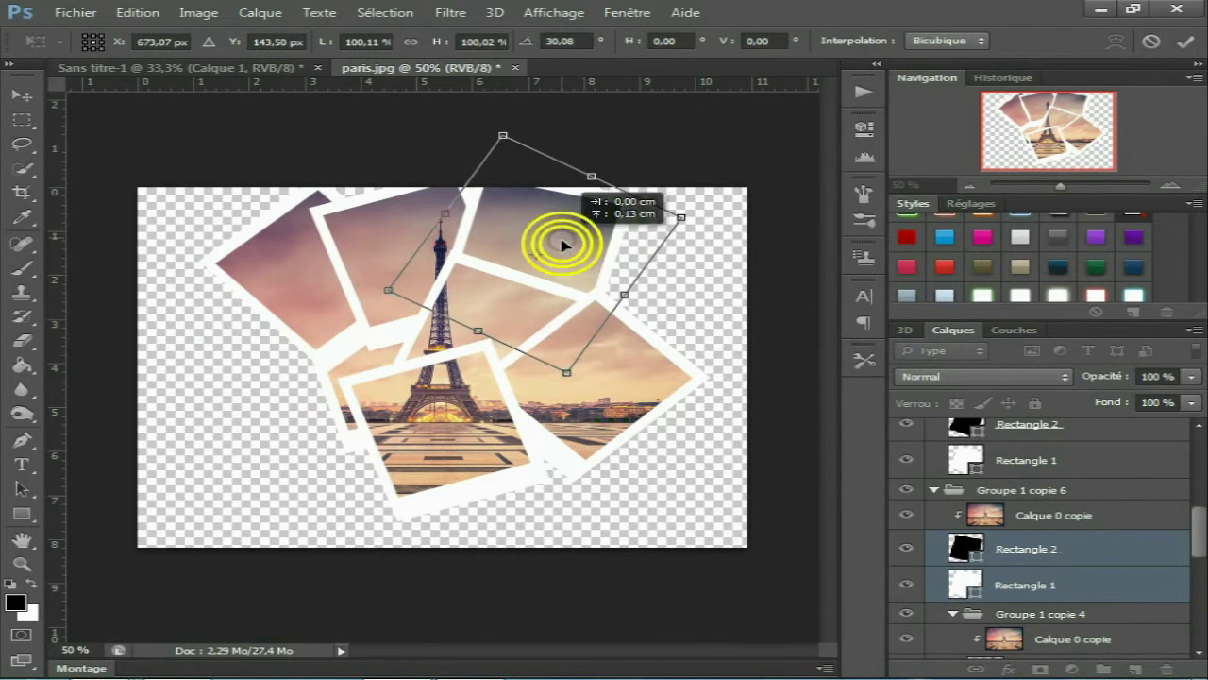
double_click(558, 242)
Step: Move the Groupe 1 copie polaroid right and down and rotate it about 17°
left_click(935, 491)
left_click(1029, 530)
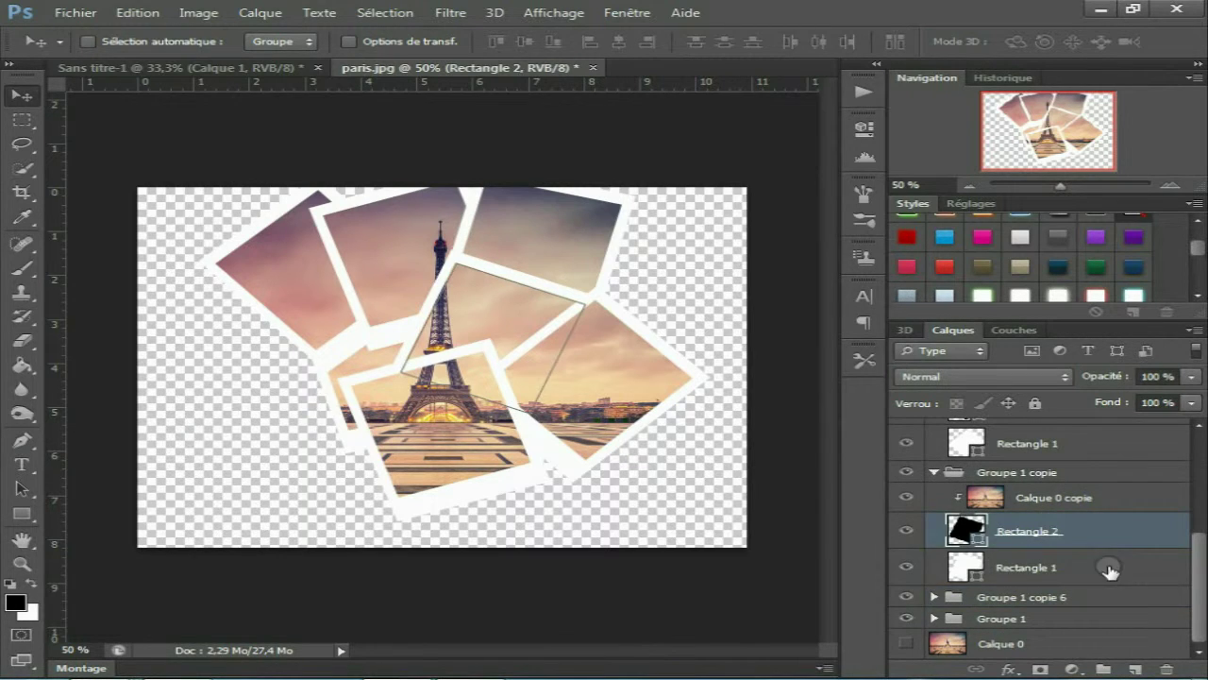
left_click(1033, 570, "shift")
mouse_move(506, 315)
left_mouse_down()
mouse_move(608, 361)
mouse_move(490, 341)
mouse_move(507, 325)
left_mouse_up()
key("ctrl+t")
mouse_move(542, 221)
left_mouse_down()
mouse_move(567, 302)
mouse_move(630, 277)
left_mouse_up()
key("Return")
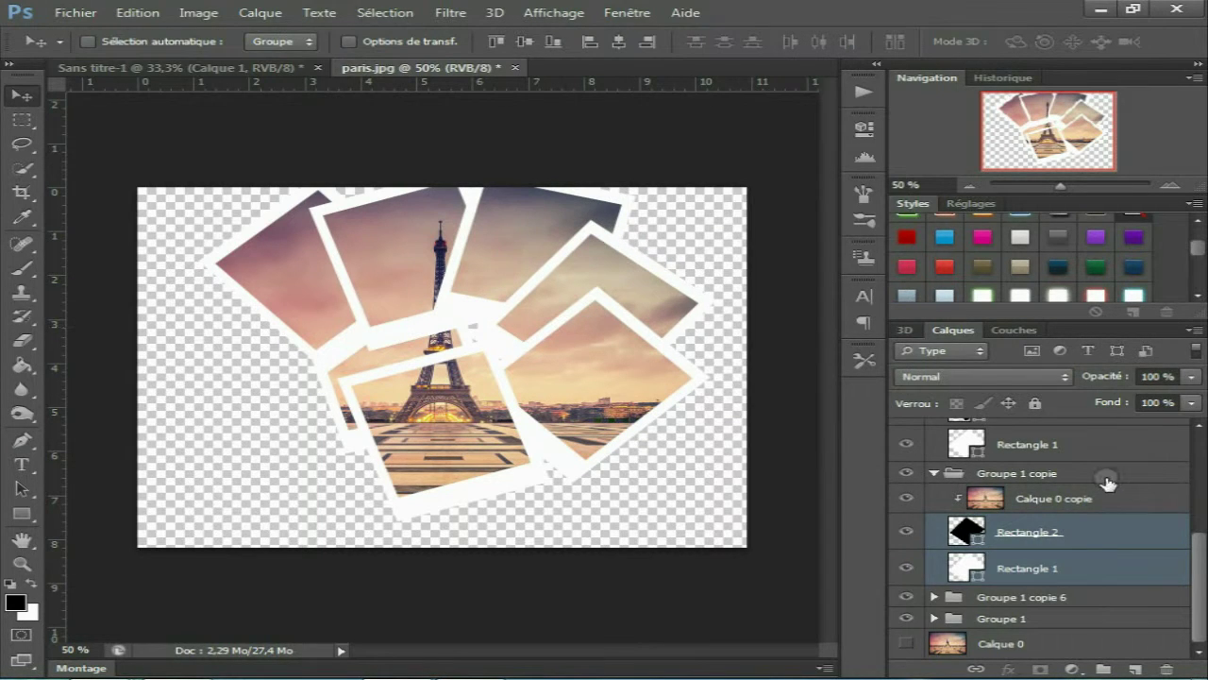
Step: Duplicate Groupe 1 copie to create Groupe 1 copie 7, shifting it right
right_click(1148, 473)
left_click(782, 229)
key("Return")
left_click_drag(518, 337, 541, 337)
key("ctrl+t")
key("Return")
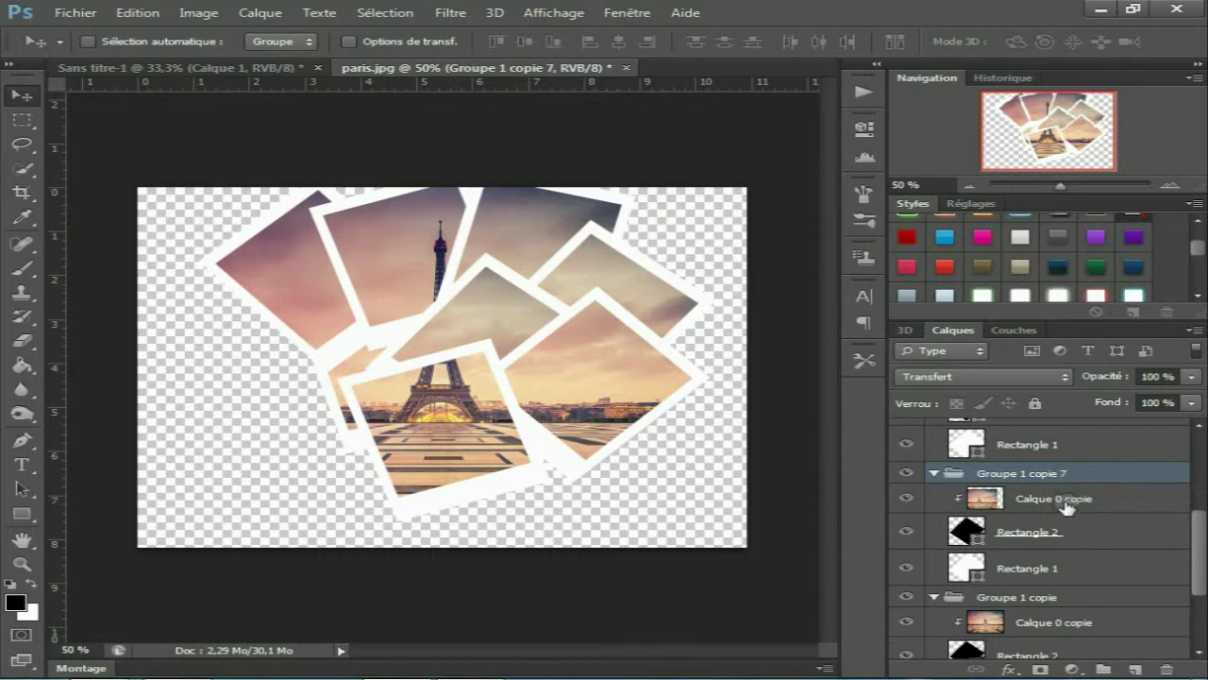
right_click(1017, 473)
left_click(868, 231)
key("Return")
Step: Move the Groupe 1 copie 7 polaroid into the collage centre with a slight rotation
left_click(1105, 568)
left_click(1105, 531, "shift")
mouse_move(590, 281)
left_mouse_down()
mouse_move(480, 336)
mouse_move(477, 324)
left_mouse_up()
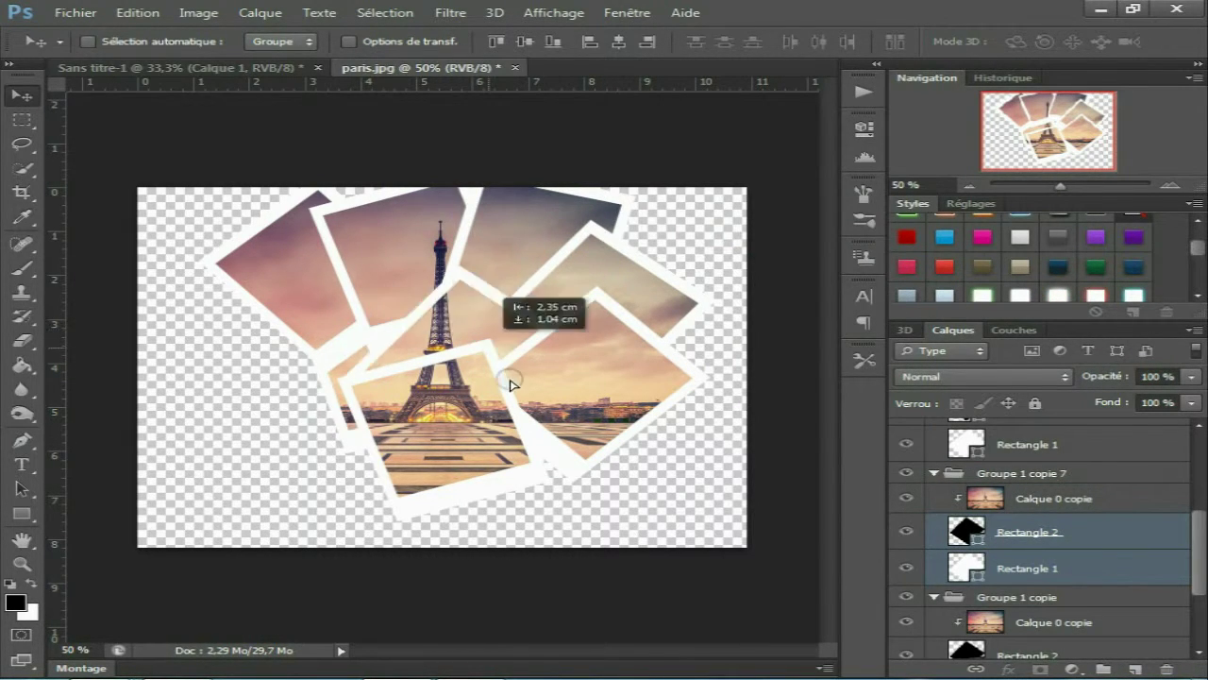
key("ctrl+t")
left_click_drag(563, 276, 575, 277)
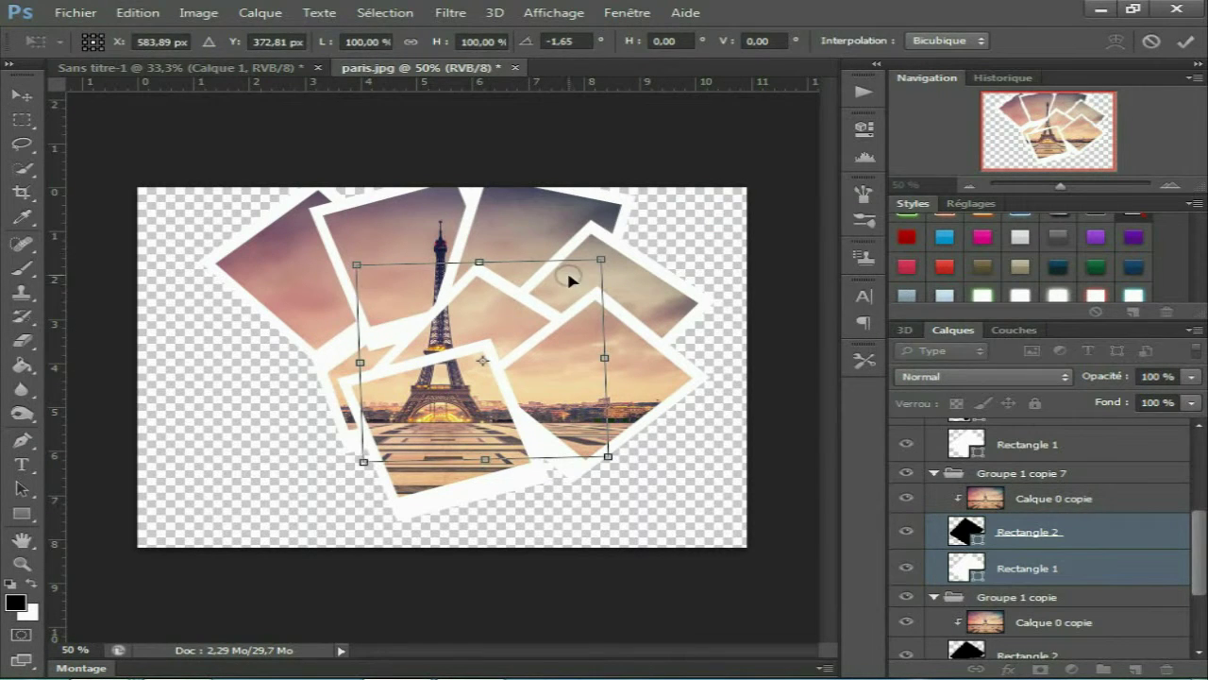
key("Return")
left_click(934, 473)
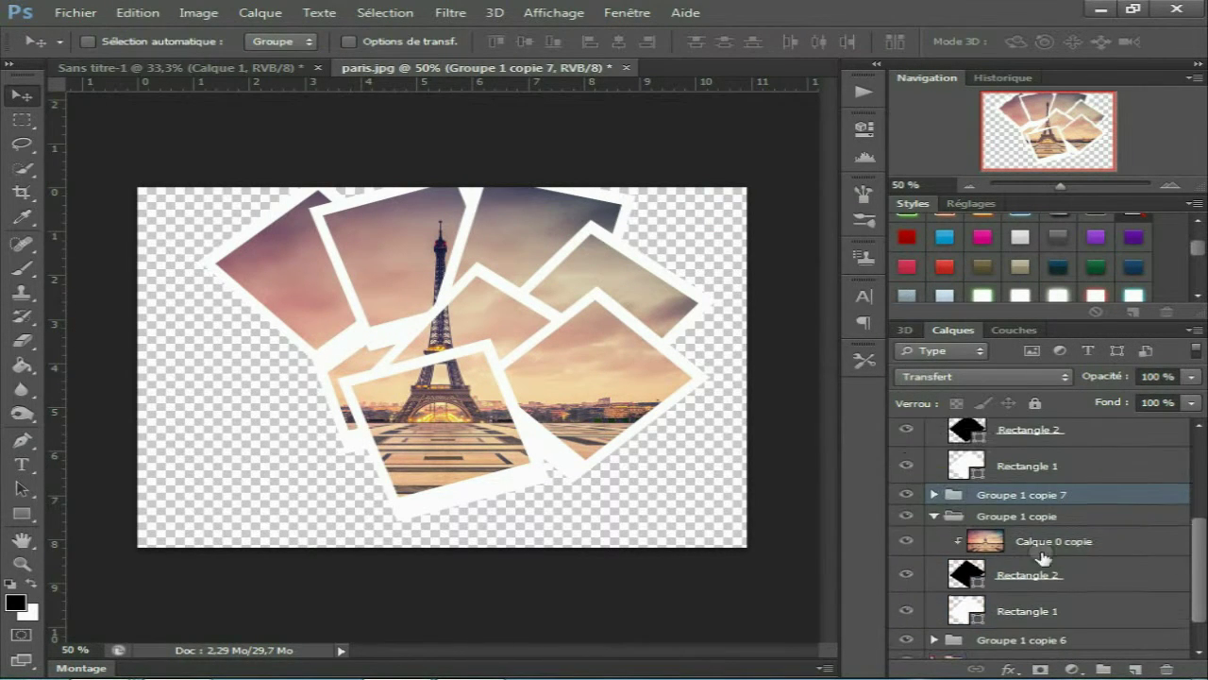
Step: Nudge the Groupe 1 copie 2 polaroid frame slightly to the right
left_click(933, 518)
left_click(1057, 488)
left_click(1061, 525, "shift")
mouse_move(602, 414)
left_mouse_down()
mouse_move(618, 449)
mouse_move(660, 404)
left_mouse_up()
Step: Nudge the front Eiffel Tower polaroid of Groupe 1 copie 3 slightly down
left_click(935, 427)
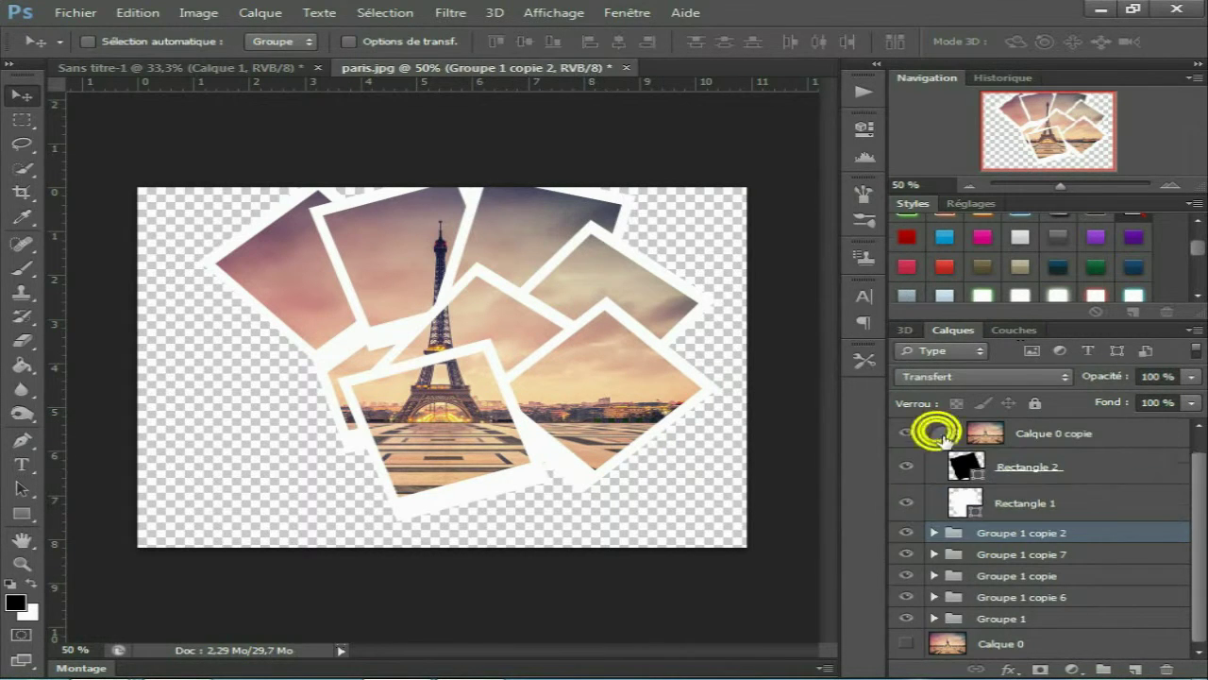
left_click(1194, 485)
left_click(1133, 491)
left_click(1123, 527, "shift")
mouse_move(477, 432)
left_mouse_down()
mouse_move(491, 439)
mouse_move(478, 437)
left_mouse_up()
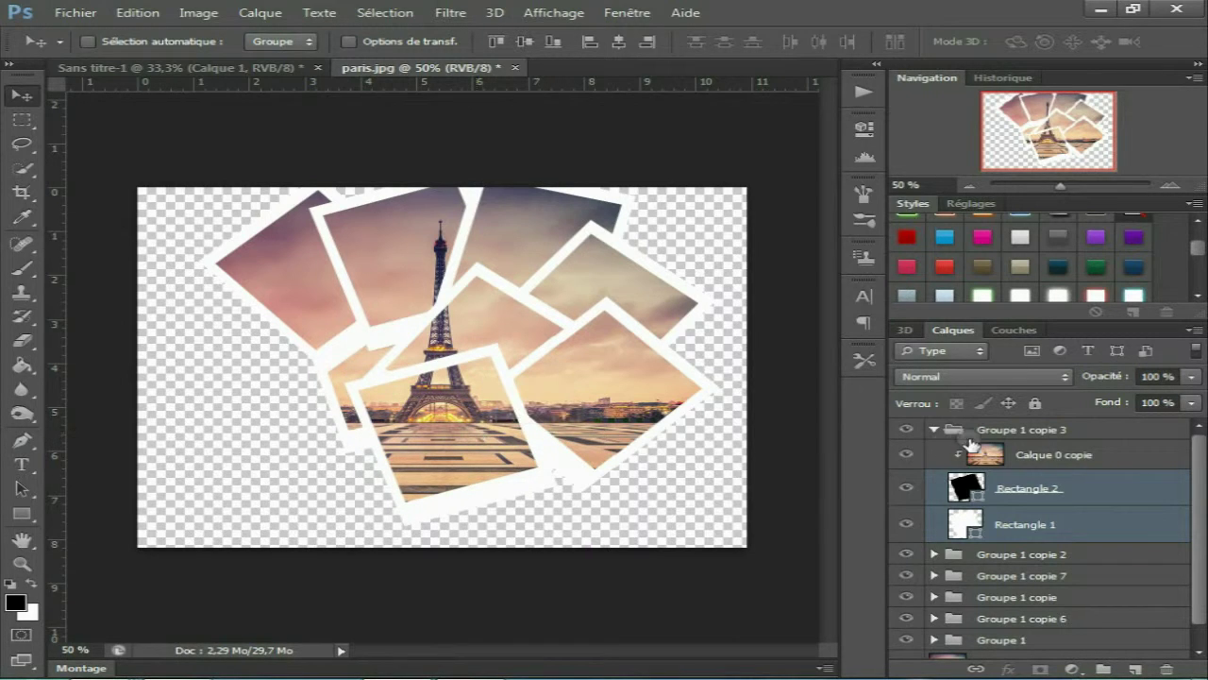
left_click(935, 430)
Step: Shift the Groupe 1 polaroid frame left and down on the canvas
left_click(934, 472)
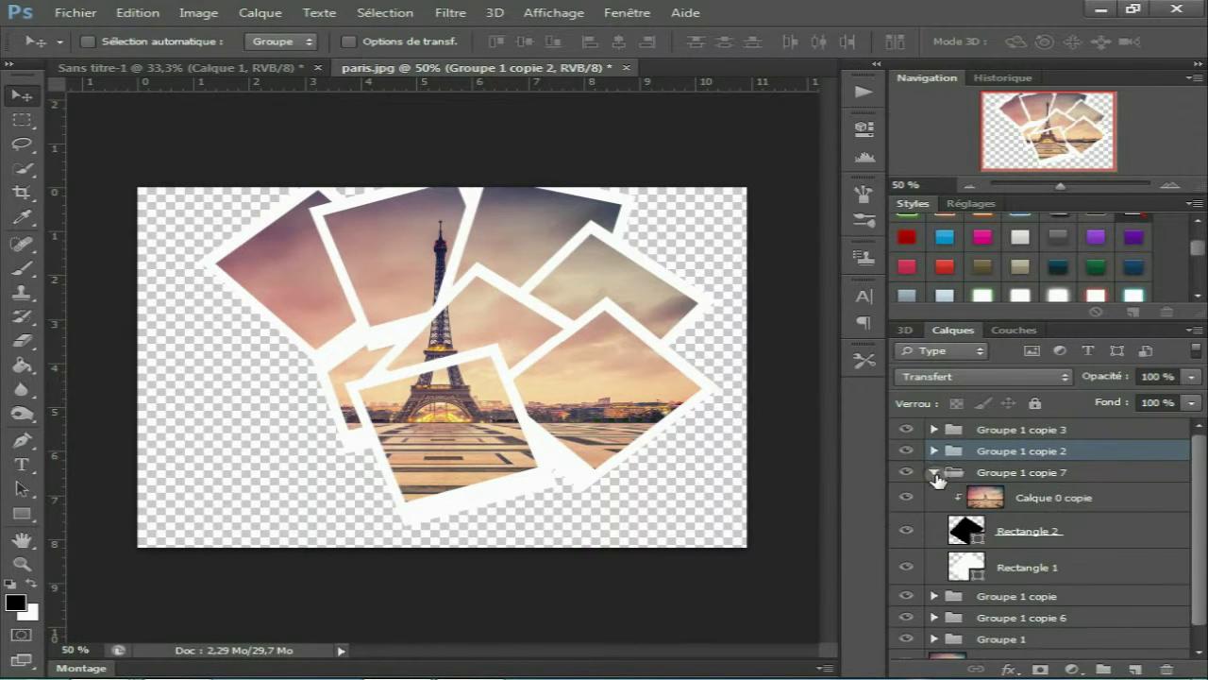
left_click(1138, 563, "ctrl")
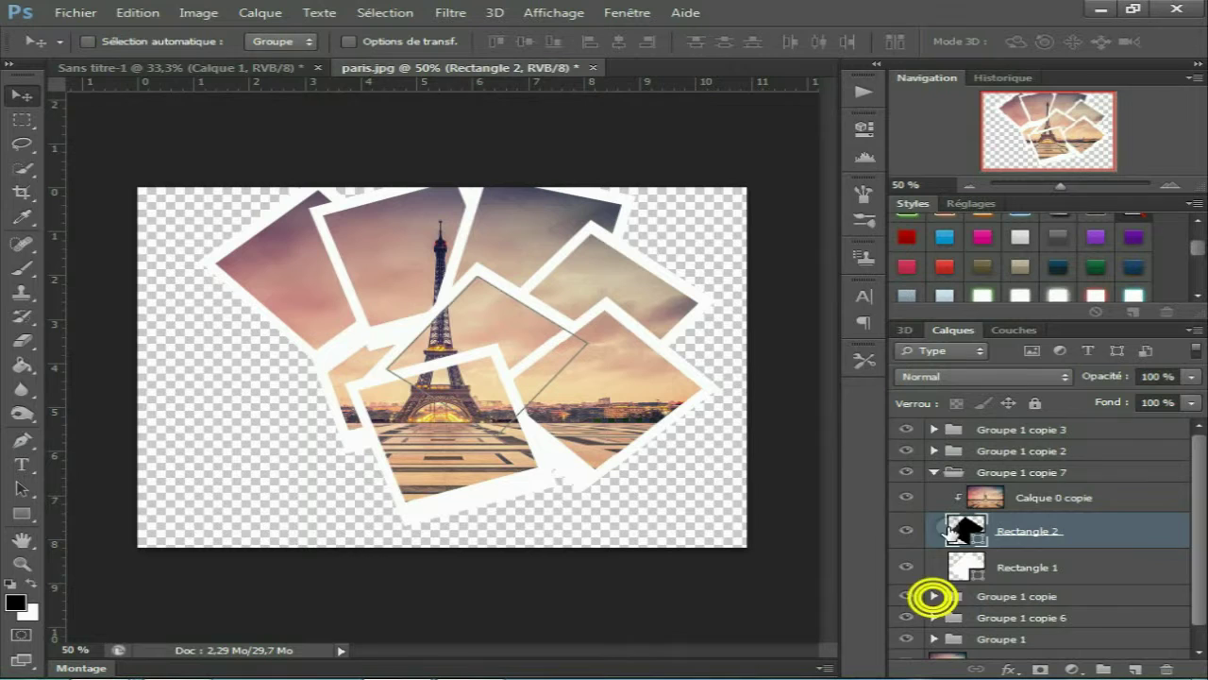
left_click(933, 450)
left_click(1114, 546)
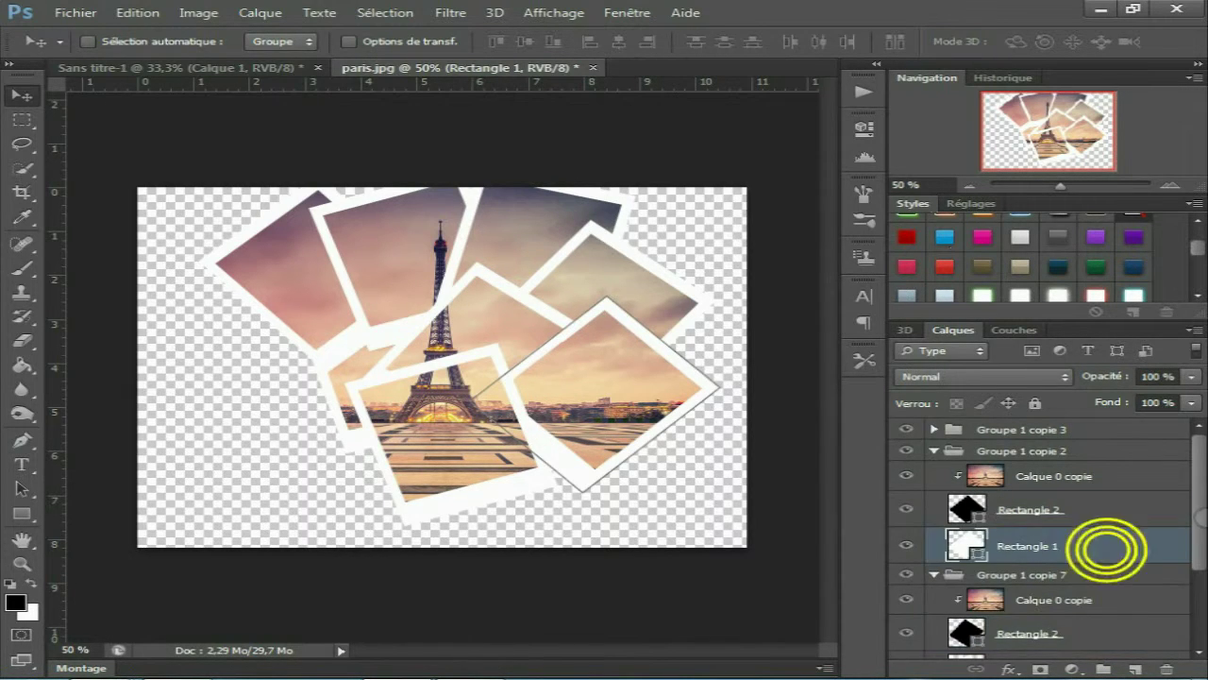
scroll(1105, 567, "down", 3)
scroll(1105, 586, "down", 2)
left_click(1085, 613)
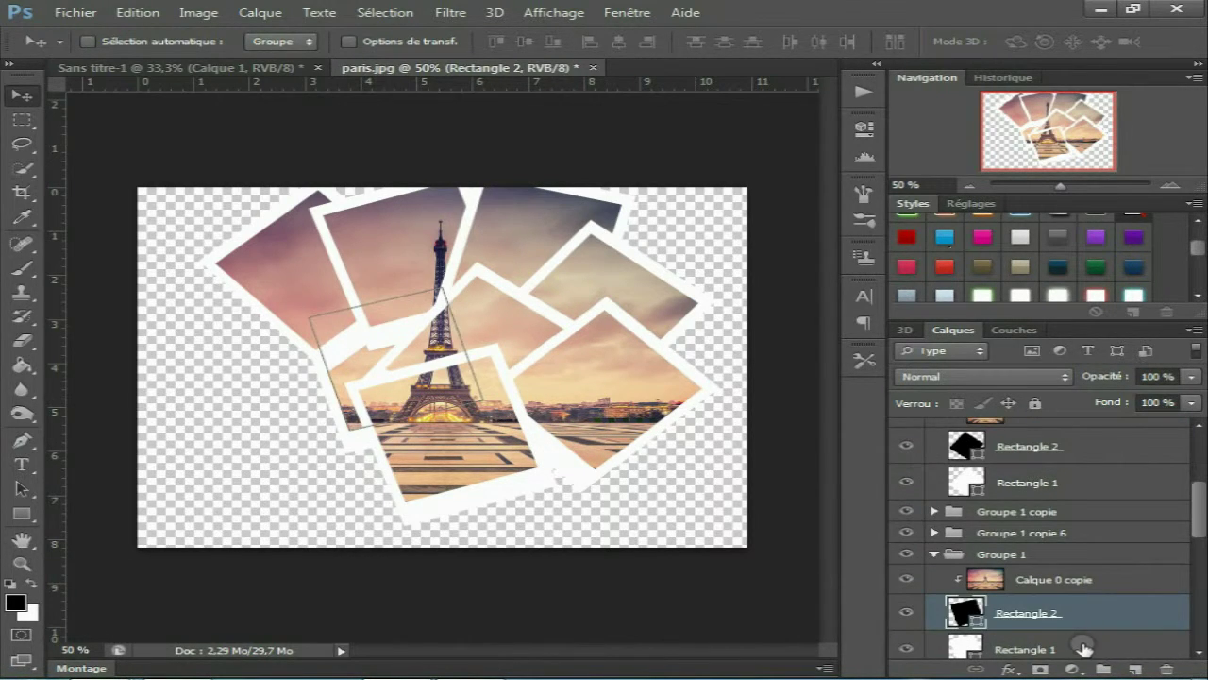
left_click(1082, 647, "shift")
left_click_drag(399, 354, 355, 369)
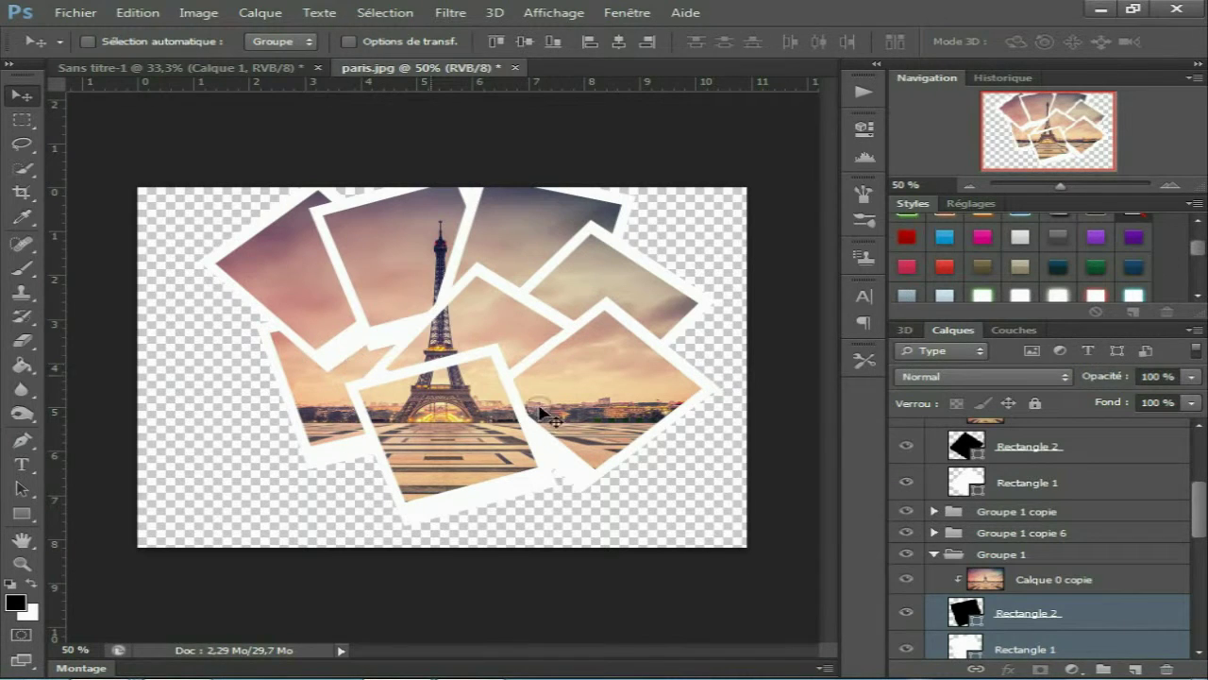
Step: Move Groupe 1 up into Groupe 1 copie 7 and rotate its frame about -30° left of the tower
left_click(1079, 556)
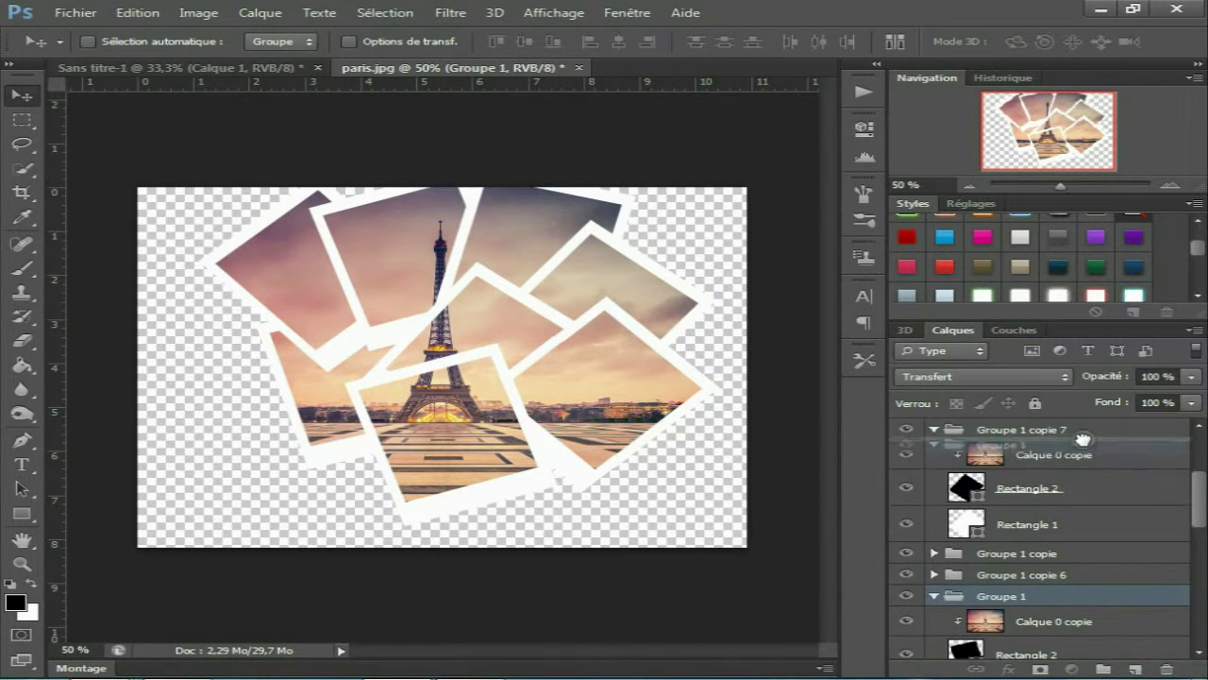
left_click_drag(1083, 417, 1083, 432)
left_click(1144, 621)
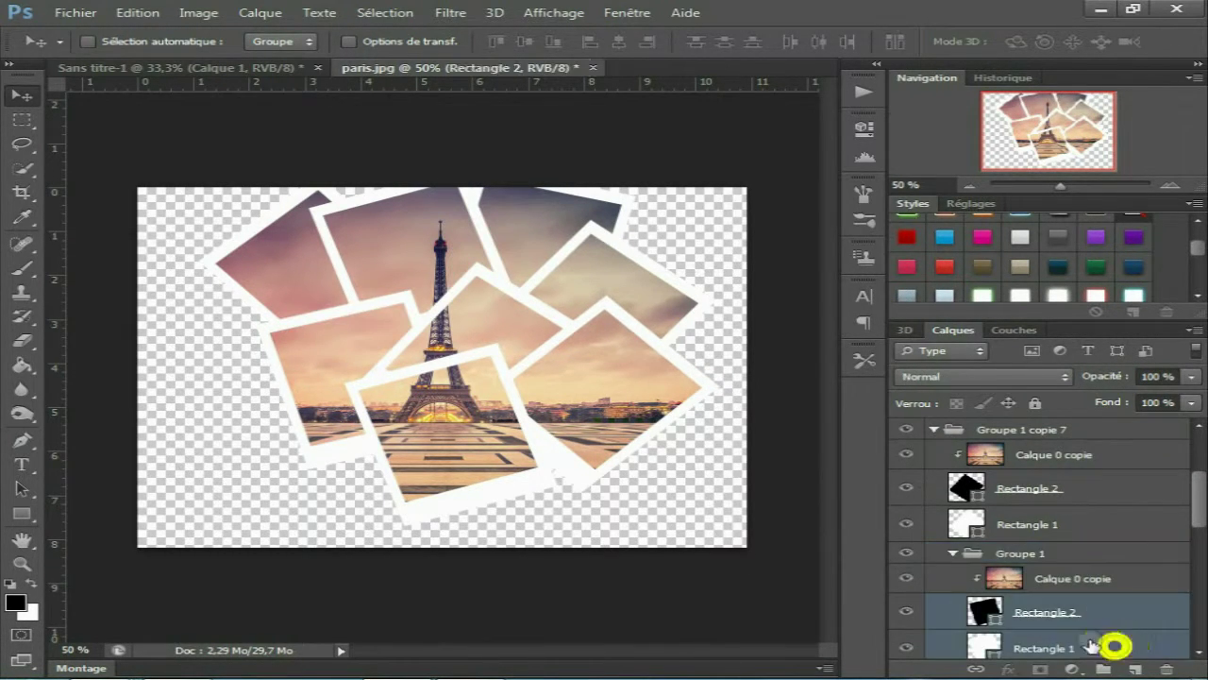
key("ctrl+t")
left_click_drag(391, 332, 369, 330)
left_click_drag(383, 207, 307, 217)
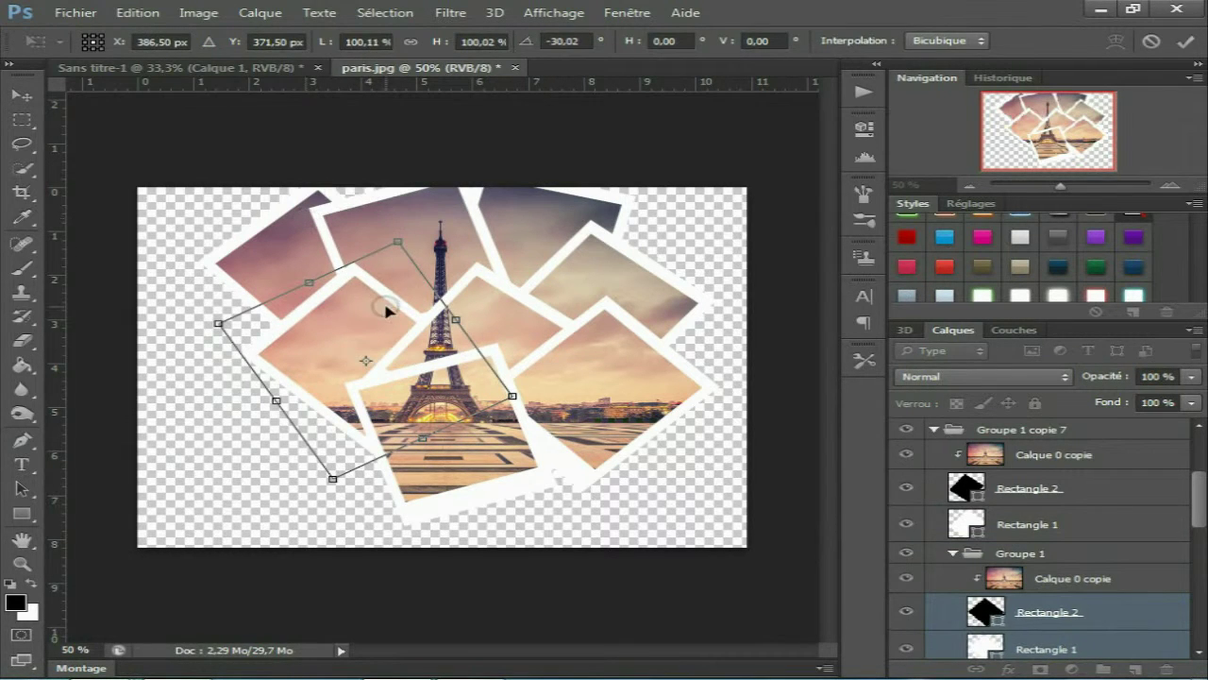
key("Return")
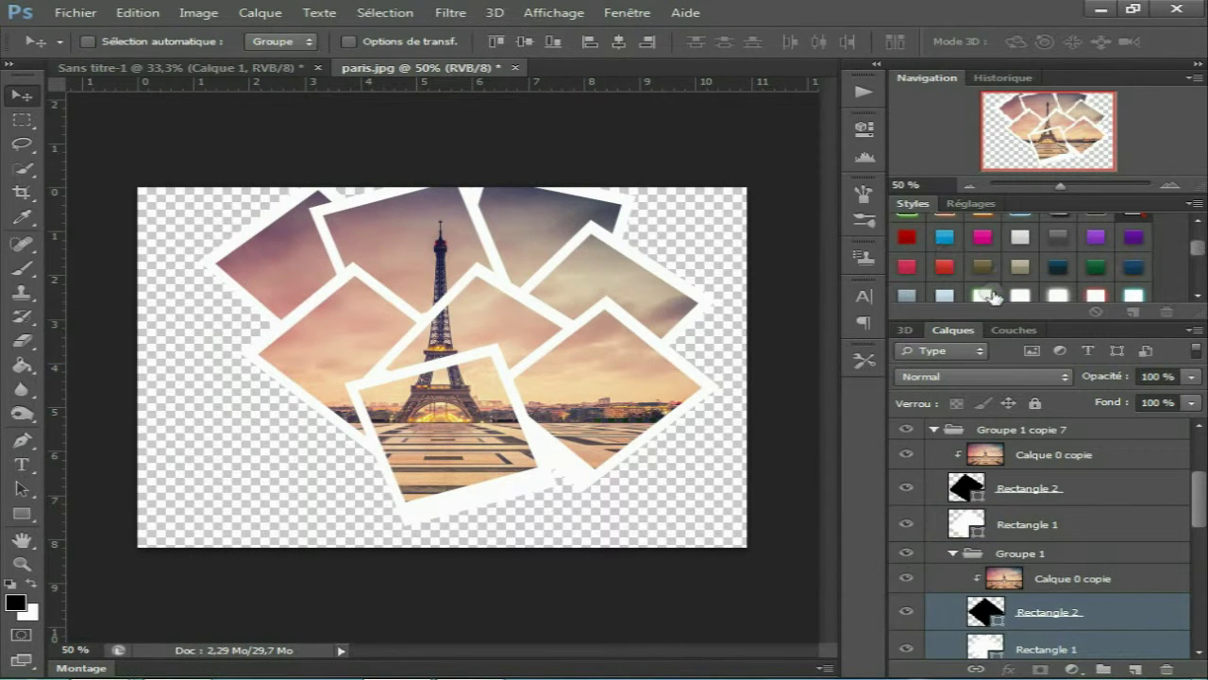
left_click_drag(1205, 498, 1199, 623)
Step: Fill the bottom background layer solid black with the Paint Bucket
left_click(1133, 646)
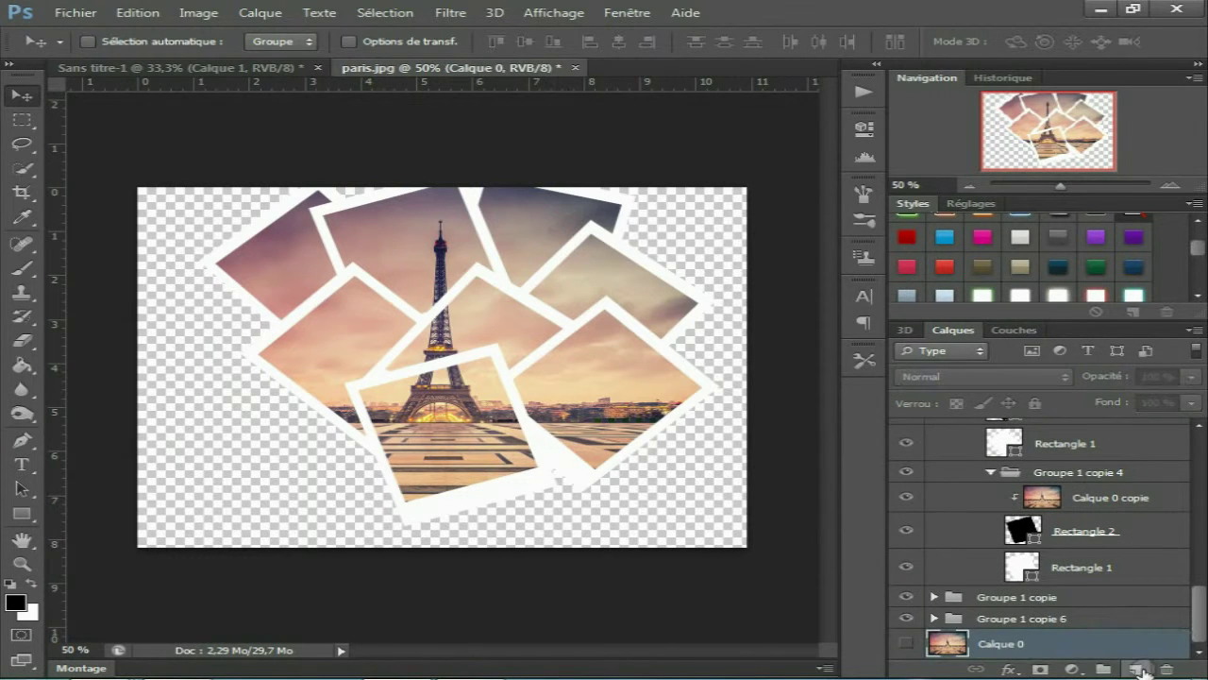
left_click(21, 363)
left_click(31, 584)
left_click(290, 446)
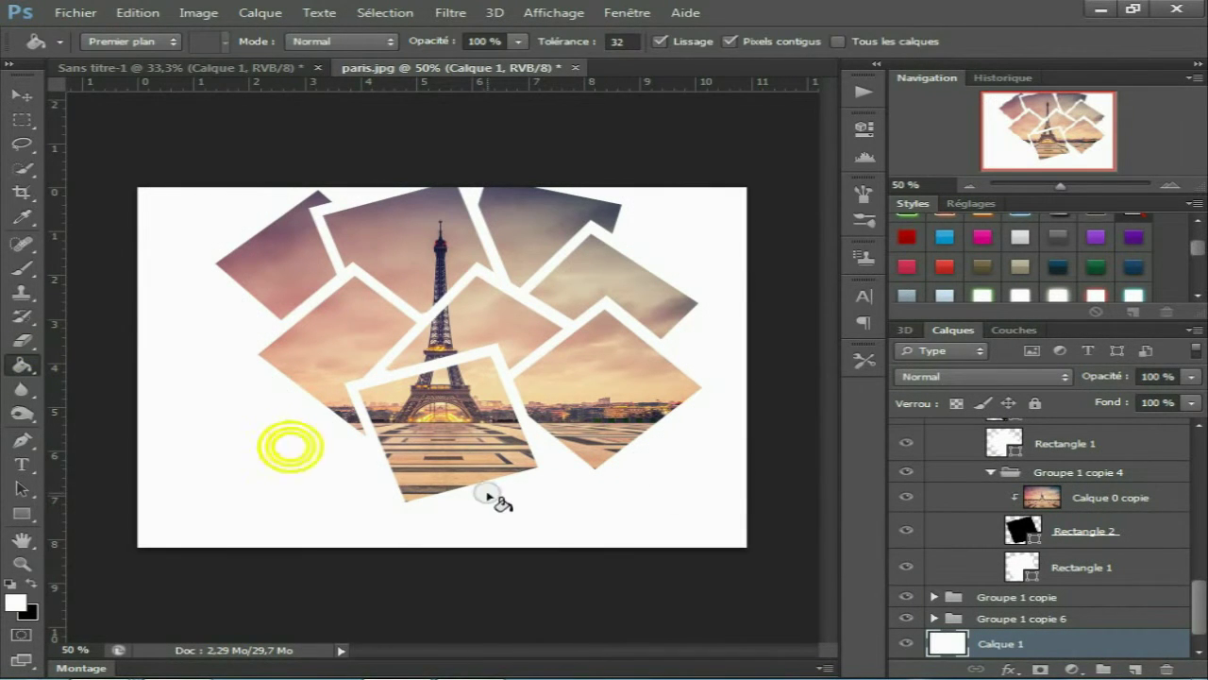
left_click(31, 578)
left_click(163, 497)
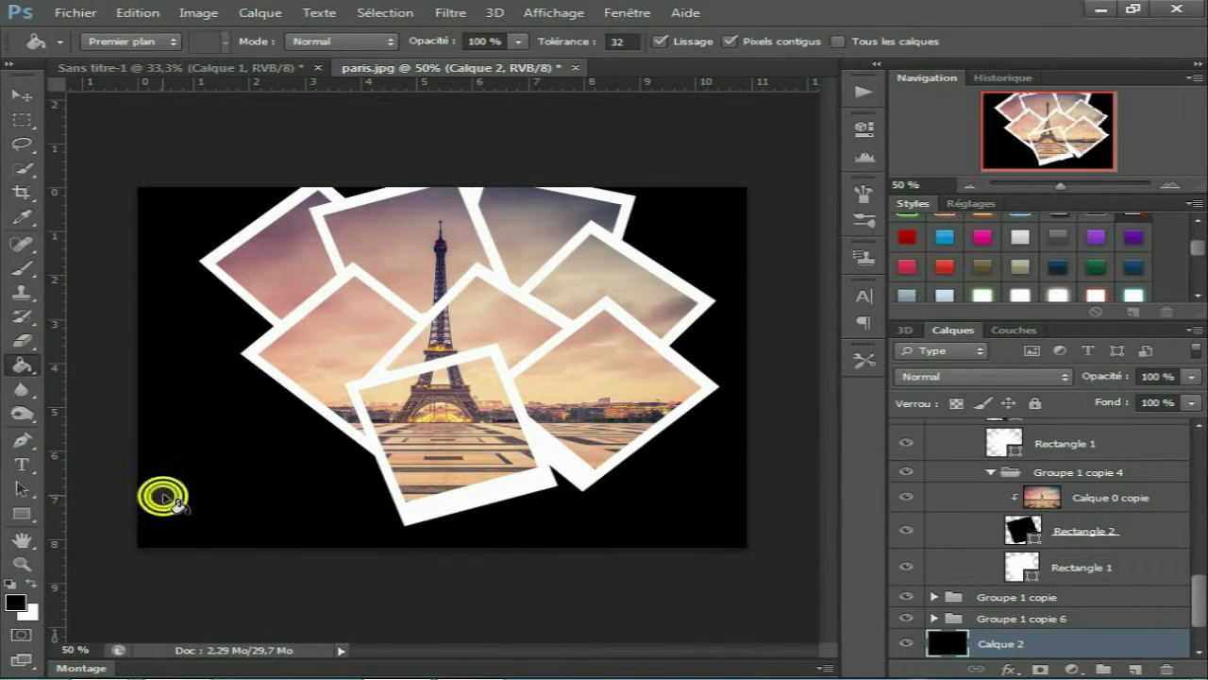
Step: Softly erase the centre of the black layer into a grey vignette
left_click(23, 341)
left_click(472, 337)
left_click(432, 331)
left_click(422, 332)
left_click(422, 332)
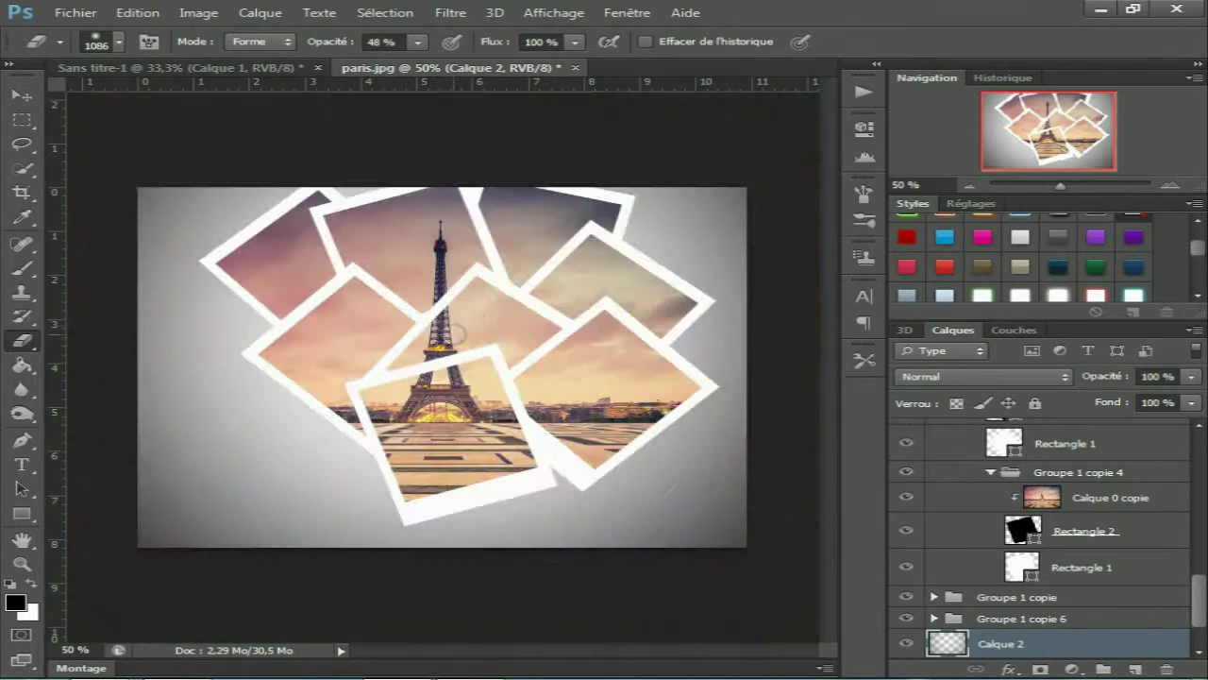
left_click(1110, 7)
Step: Bring the Sans titre-1-Récupéré.png logo into the paris.jpg collage
scroll(648, 485, "down", 1)
left_click_drag(882, 547, 658, 302)
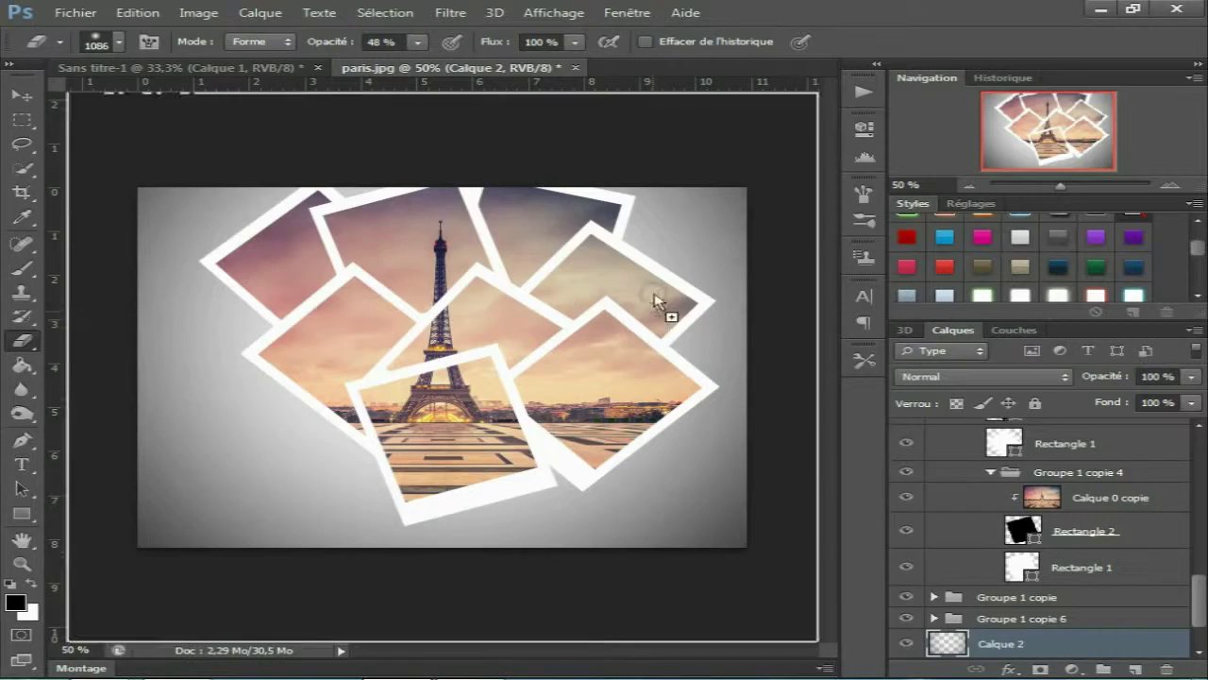
key("v")
mouse_move(418, 426)
left_mouse_down()
mouse_move(325, 64)
mouse_move(491, 567)
mouse_move(540, 529)
mouse_move(521, 522)
left_mouse_up()
Step: Shrink the logo proportionally and place it in the bottom-left corner
key("ctrl+t")
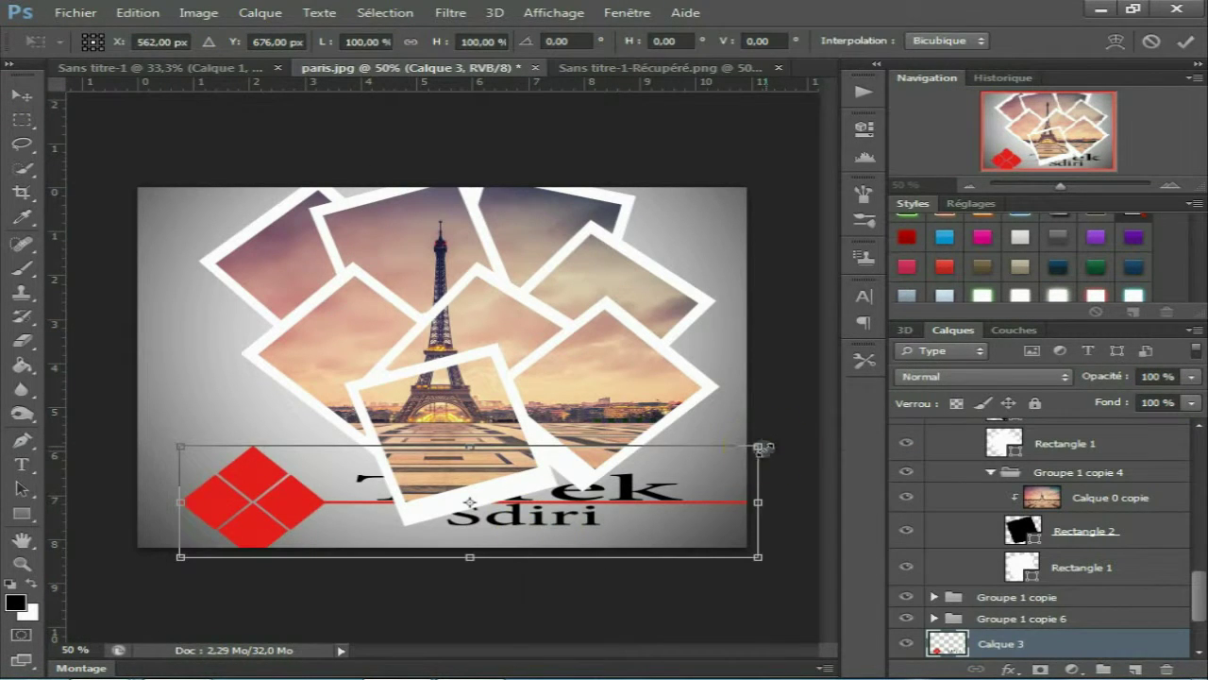
left_click_drag(760, 448, 597, 464)
key("ctrl+z")
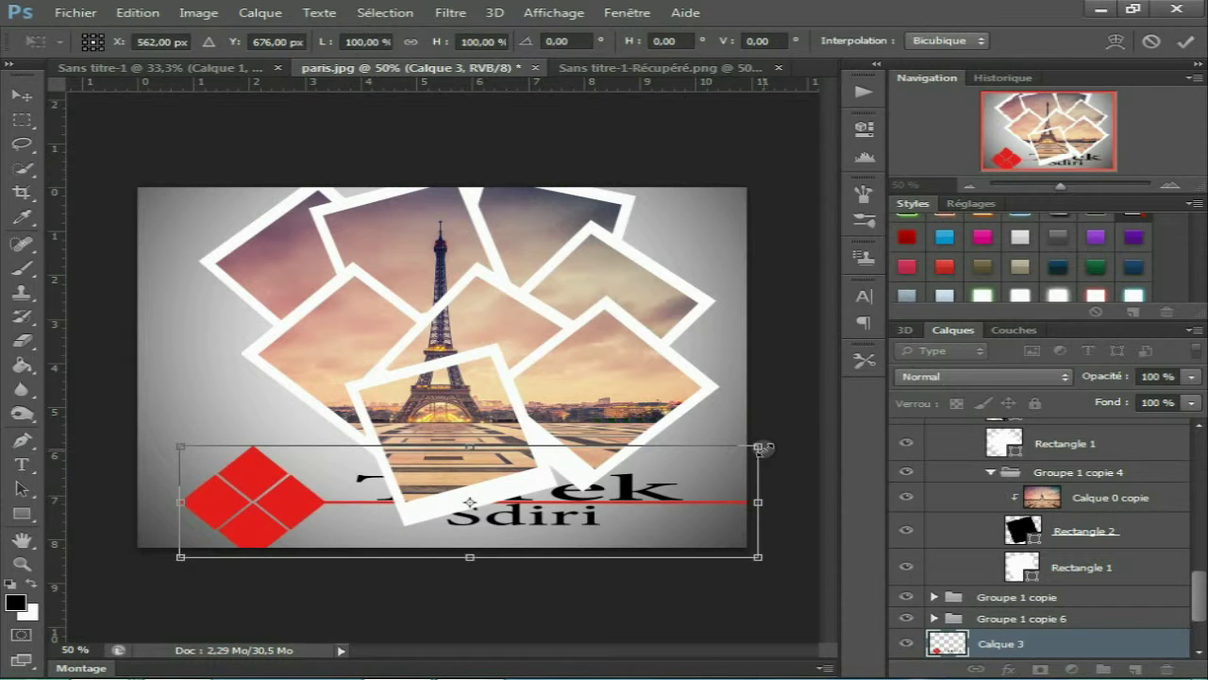
left_click_drag(761, 449, 579, 477)
mouse_move(513, 499)
left_mouse_down()
mouse_move(324, 498)
mouse_move(292, 518)
left_mouse_up()
key("Return")
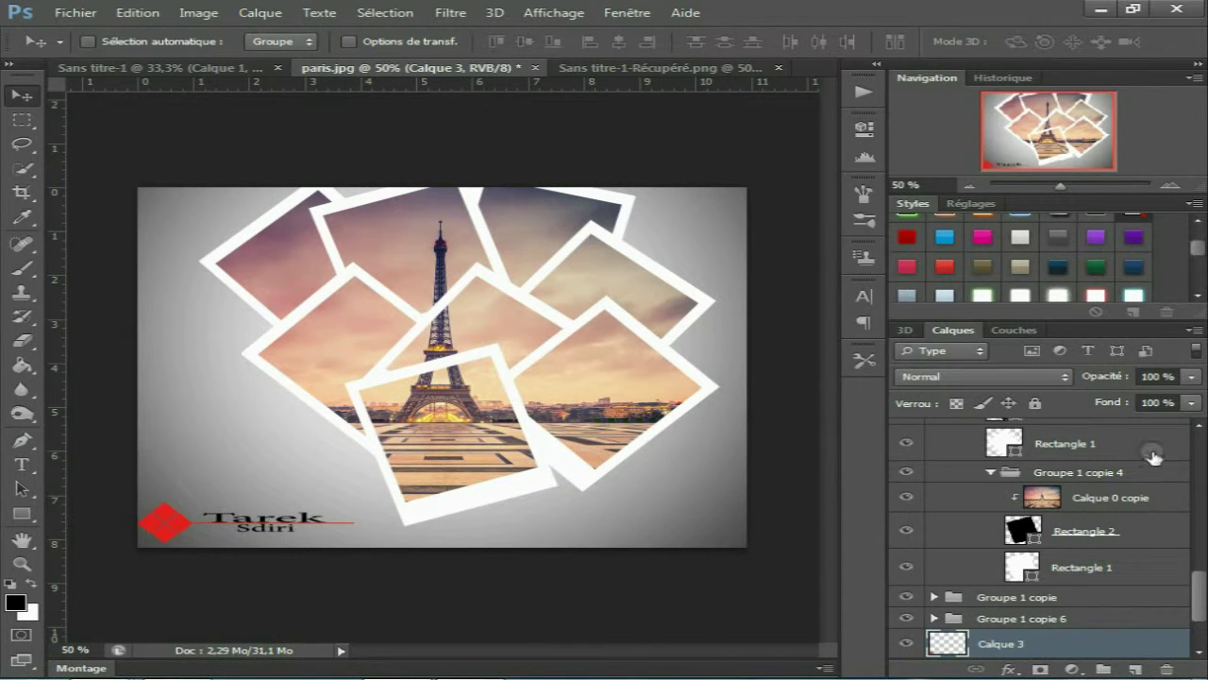
Step: Flatten the collage into one background layer and run Topaz Adjust 5
right_click(1100, 646)
left_click(674, 478)
left_click(472, 256)
left_click(450, 12)
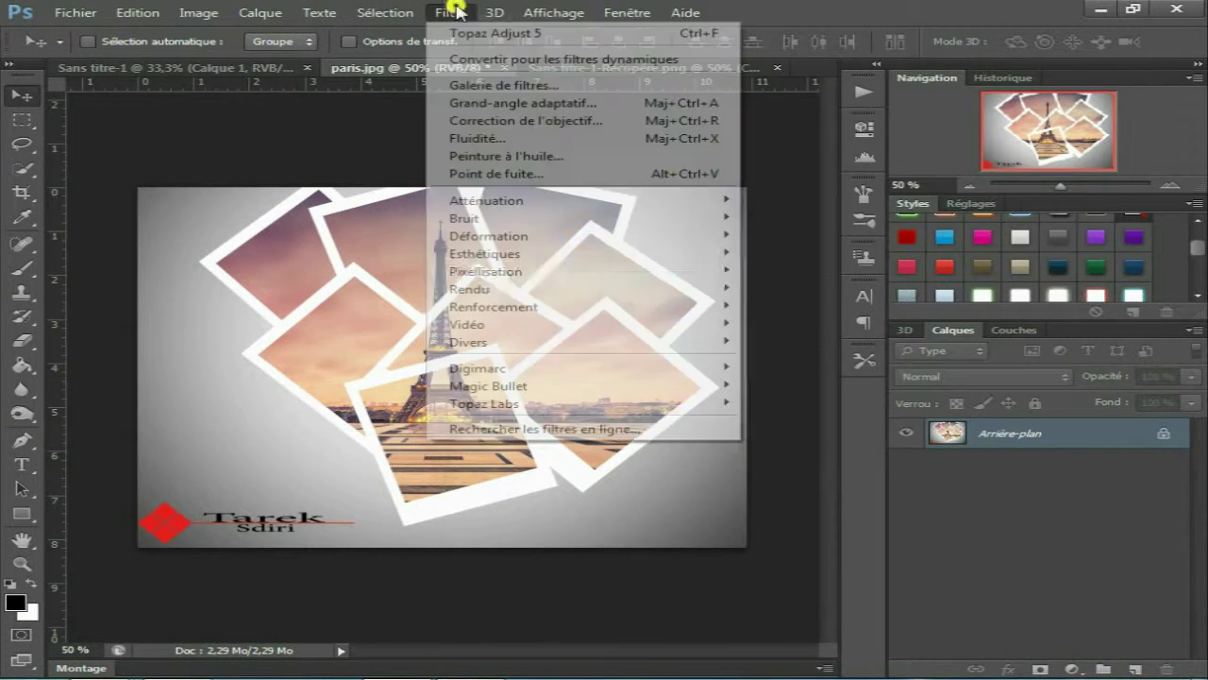
Step: Set Adaptive Exposure 0.39, Regions 20 and Contrast -0.26, then apply the adjustment
left_click(808, 402)
left_click(1020, 395)
left_click(1036, 421)
left_click_drag(1033, 485, 949, 499)
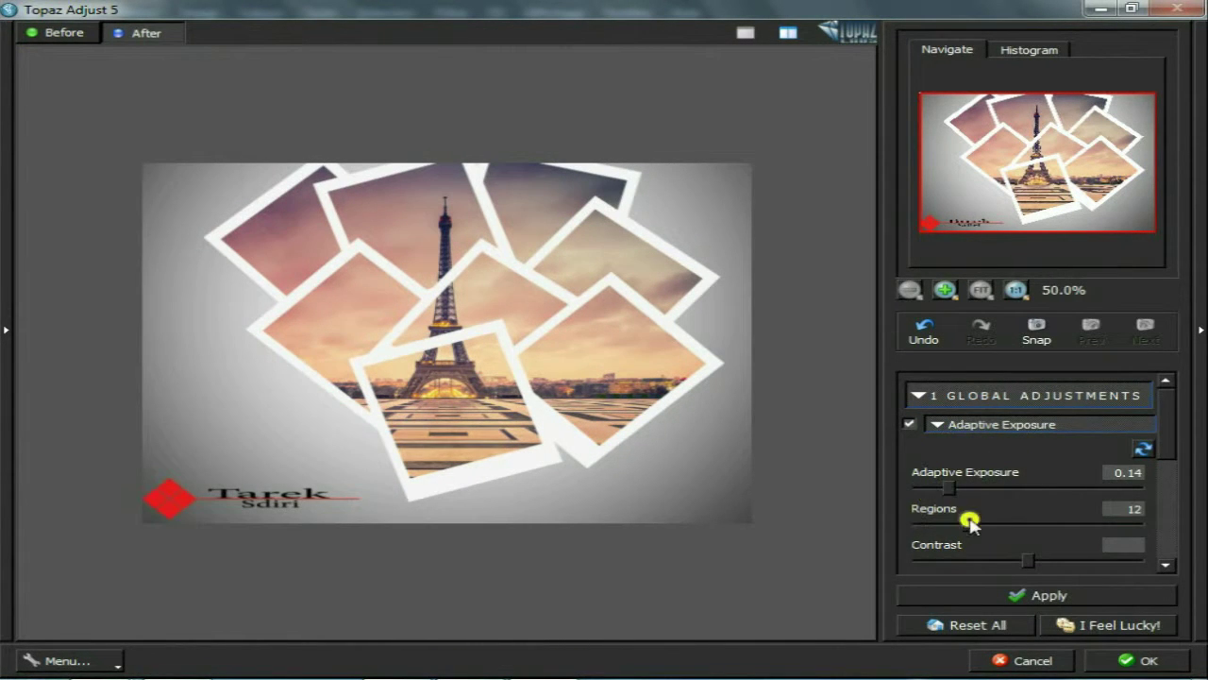
left_click_drag(1056, 564, 1021, 560)
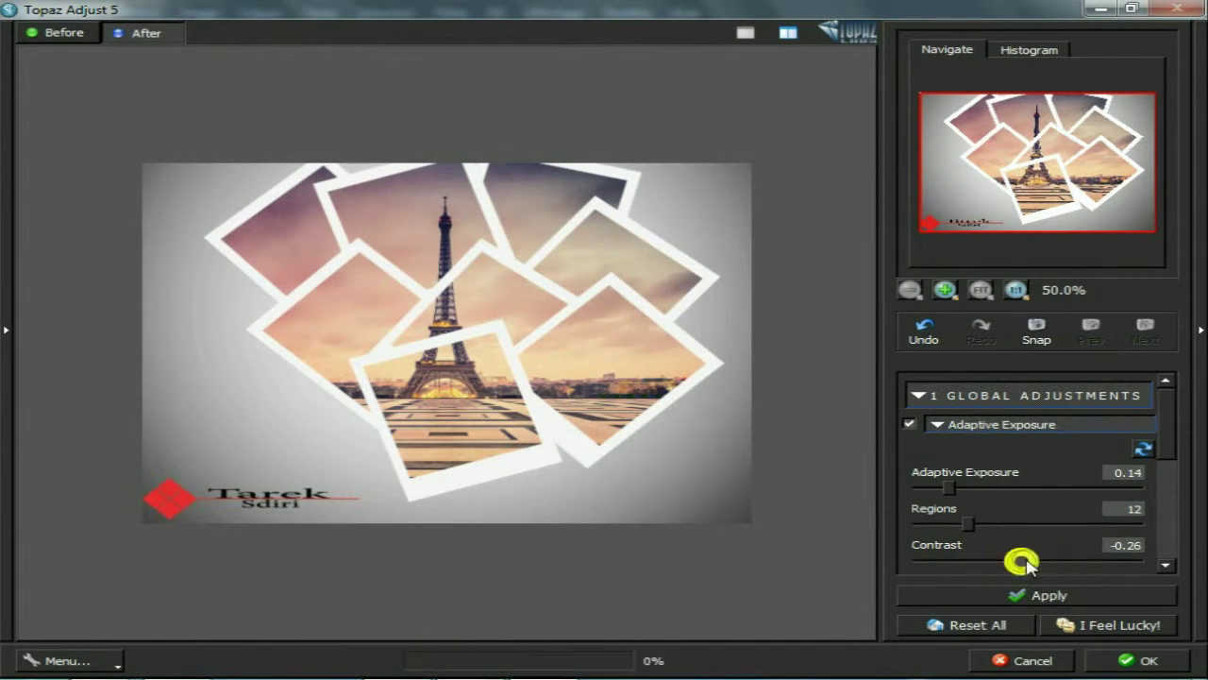
left_click(1002, 522)
left_click(1004, 485)
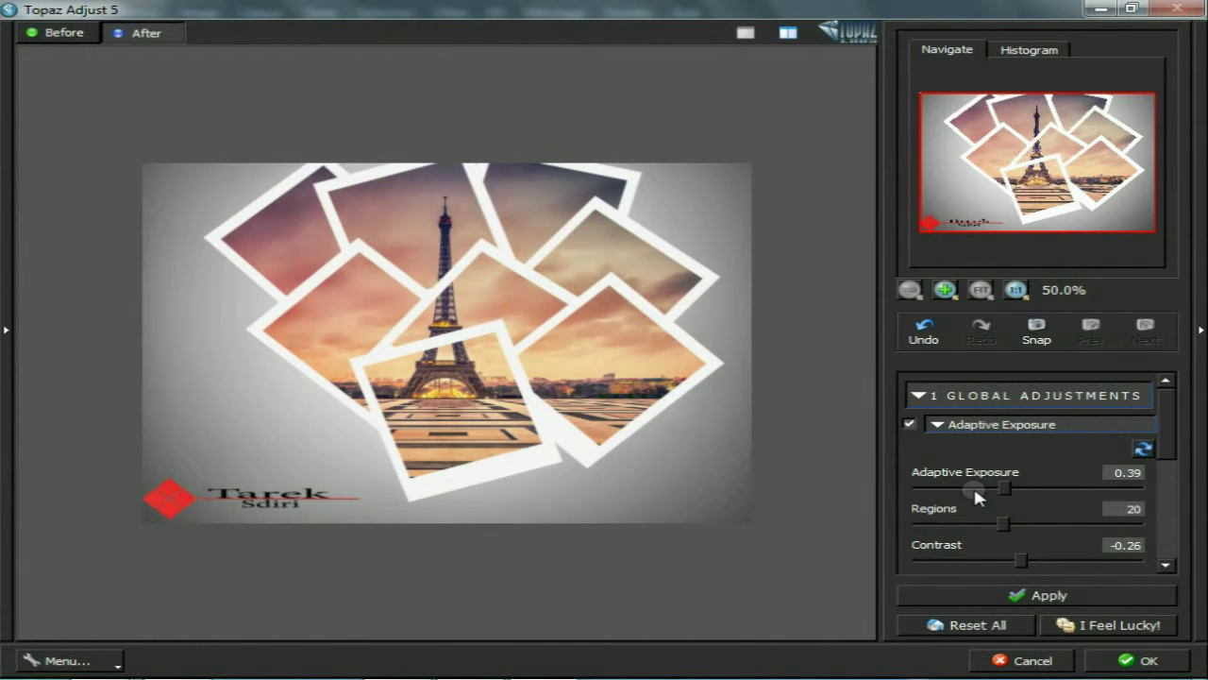
left_click(1138, 660)
left_click(863, 91)
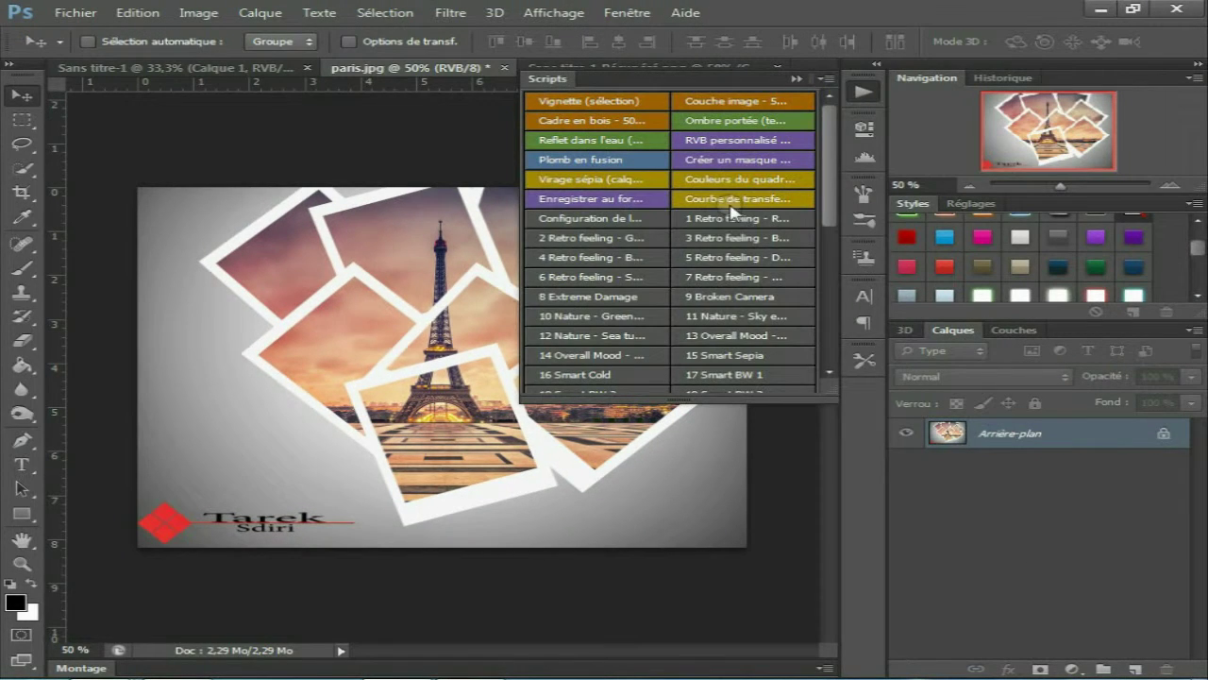